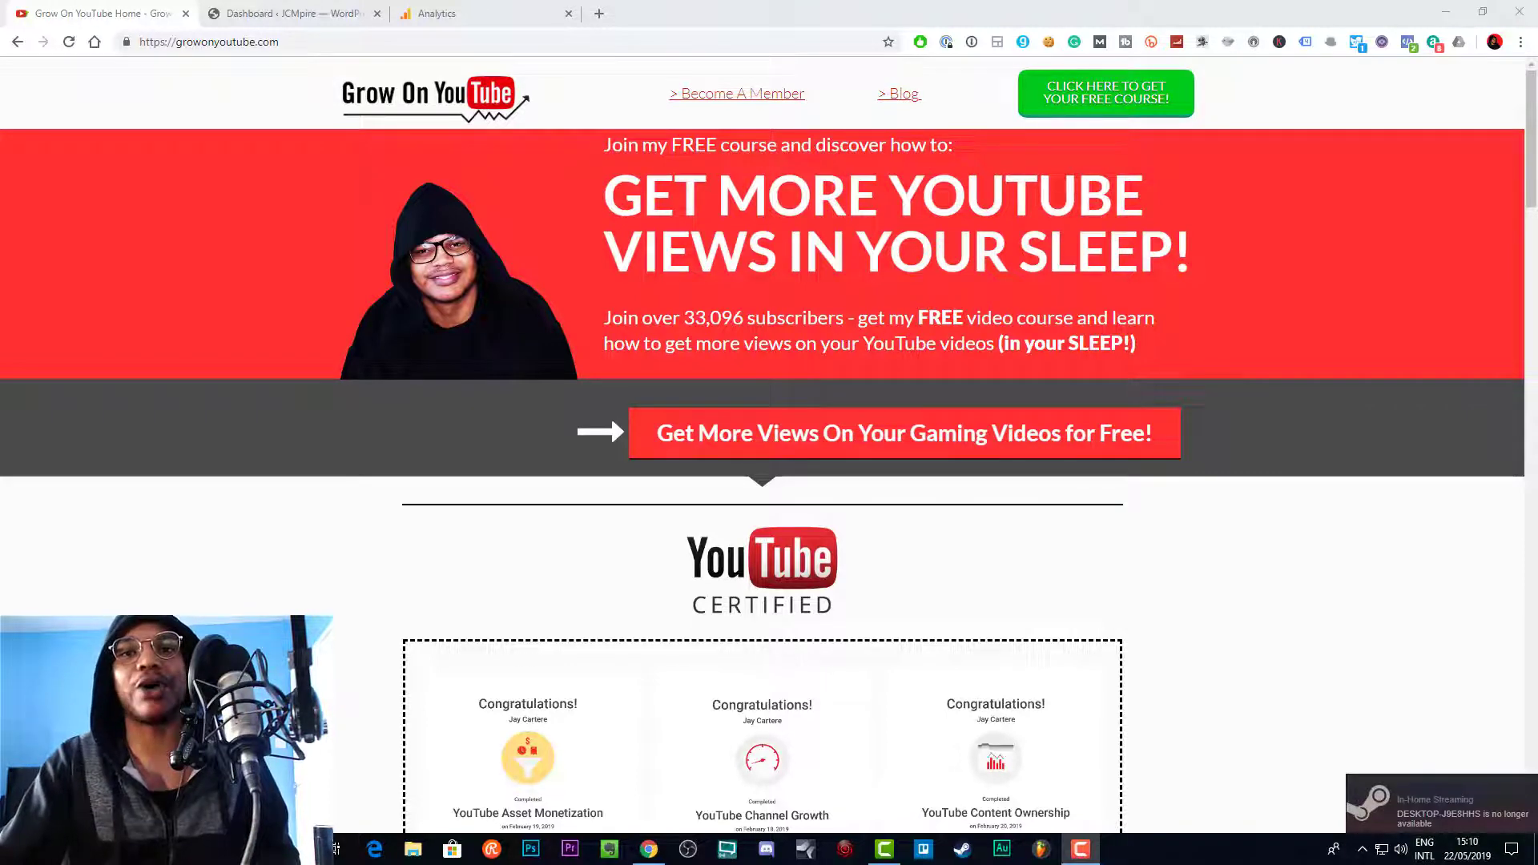
Step: Go to the plugin installation page of the JCMpire WordPress site and install Jetpack by WordPress.com
click(290, 8)
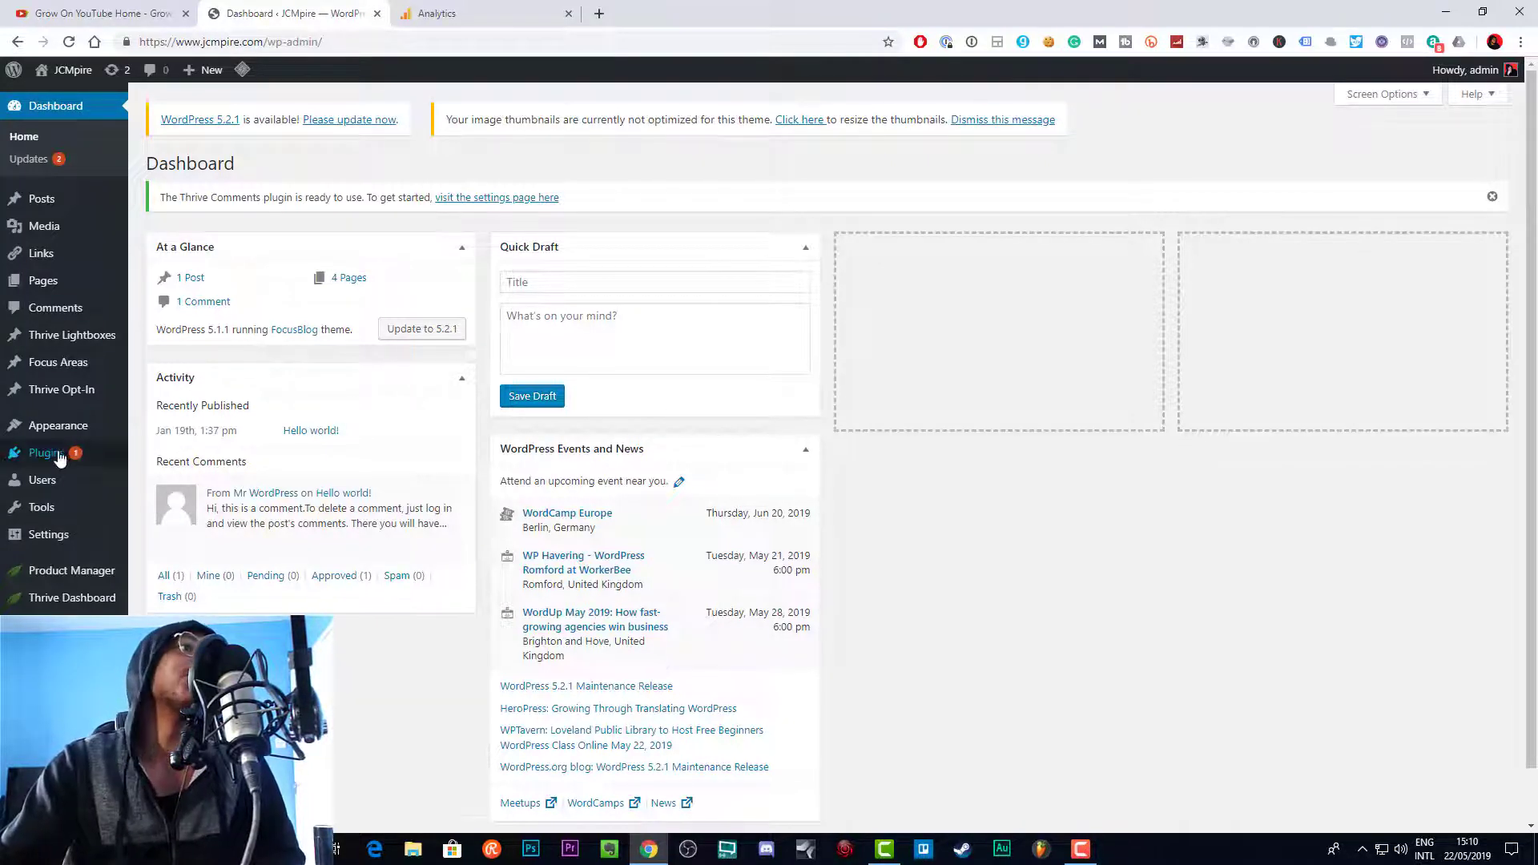
mouse_move(50, 455)
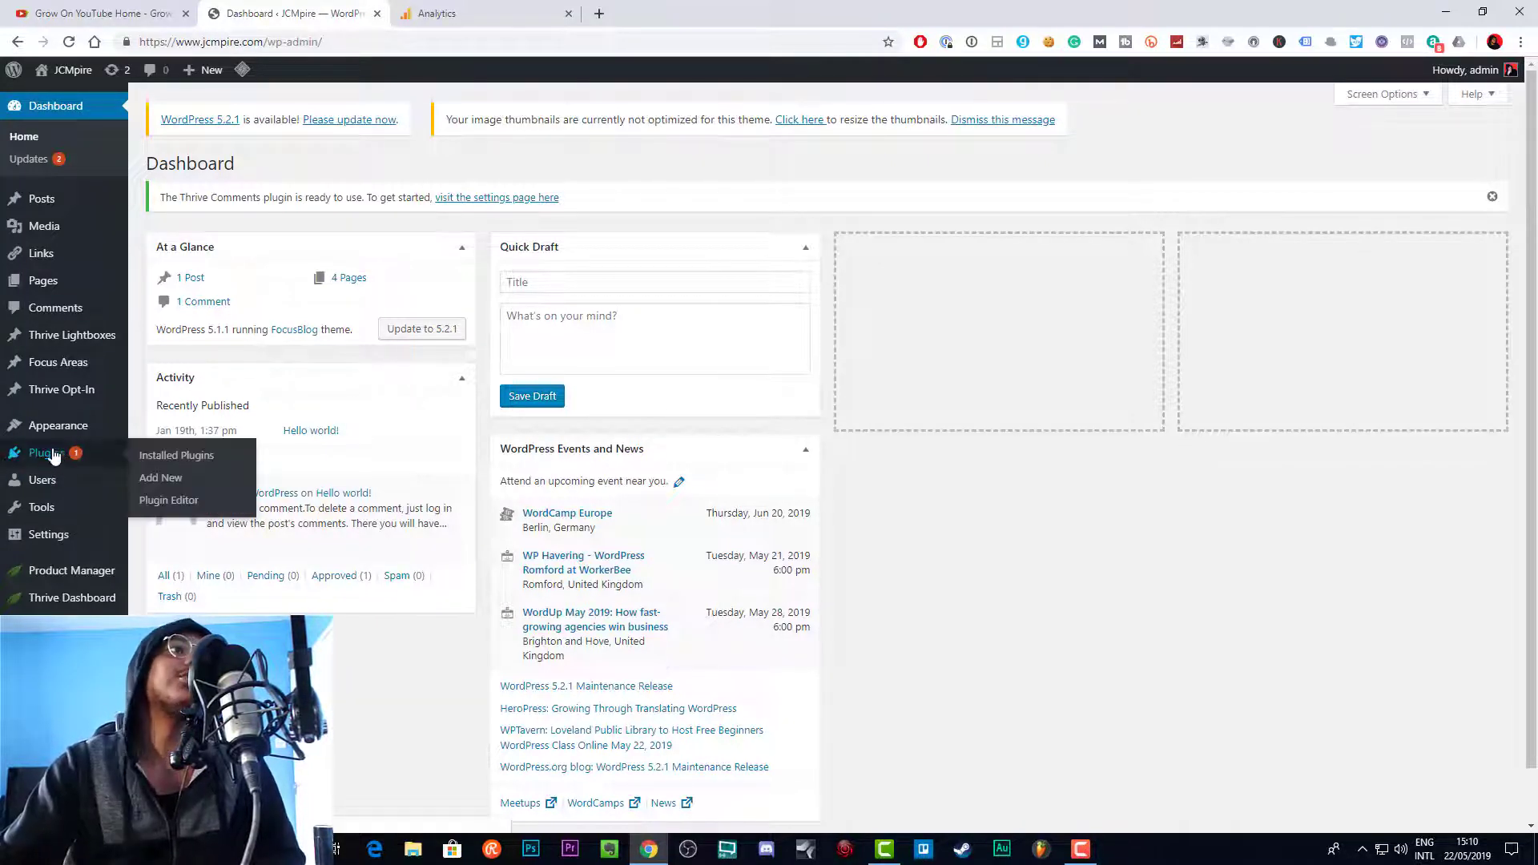
click(173, 466)
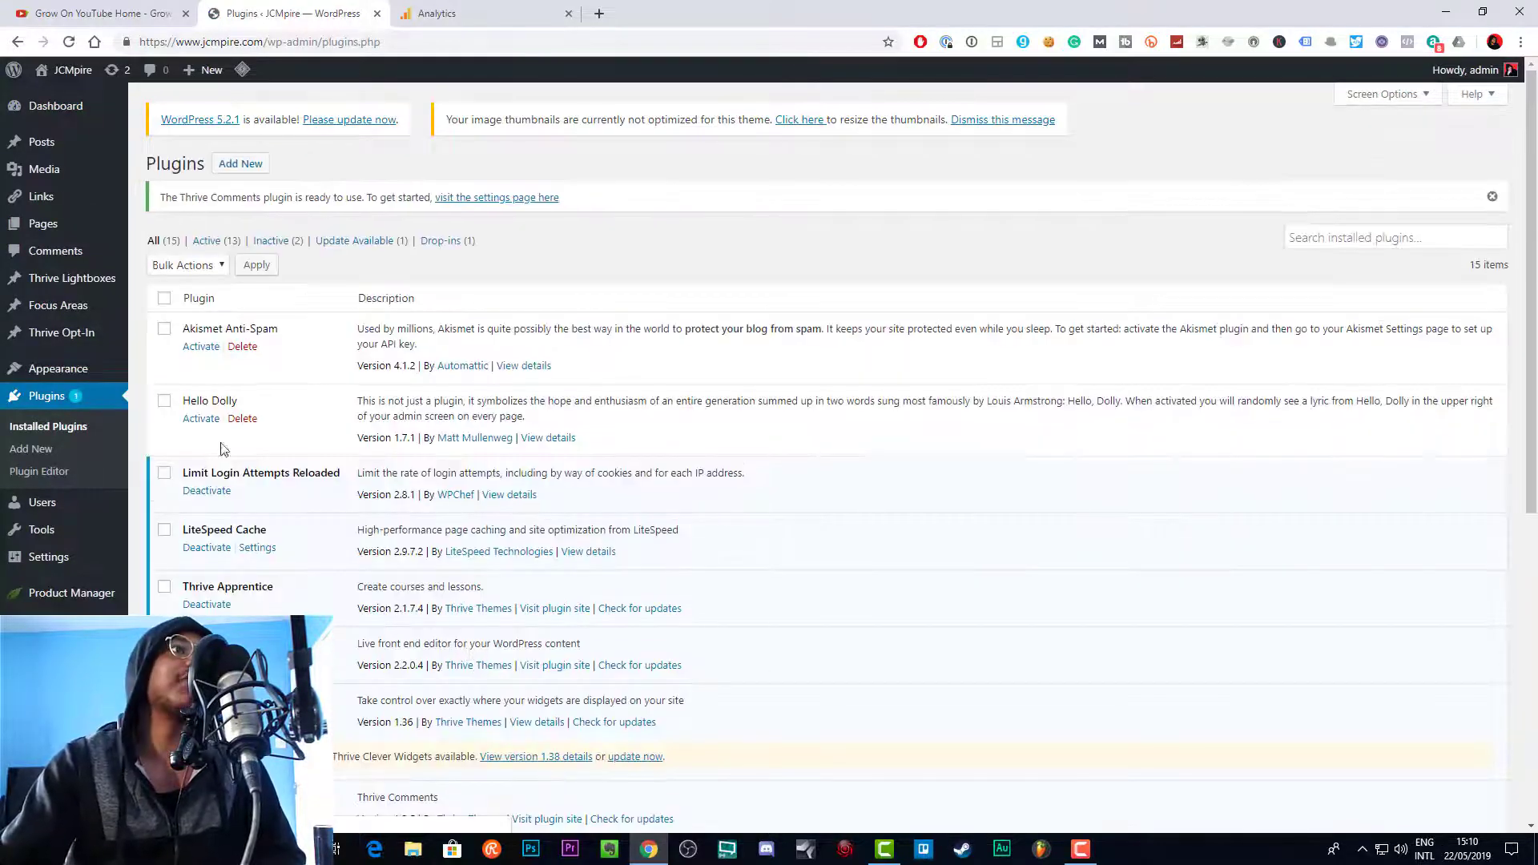
click(44, 451)
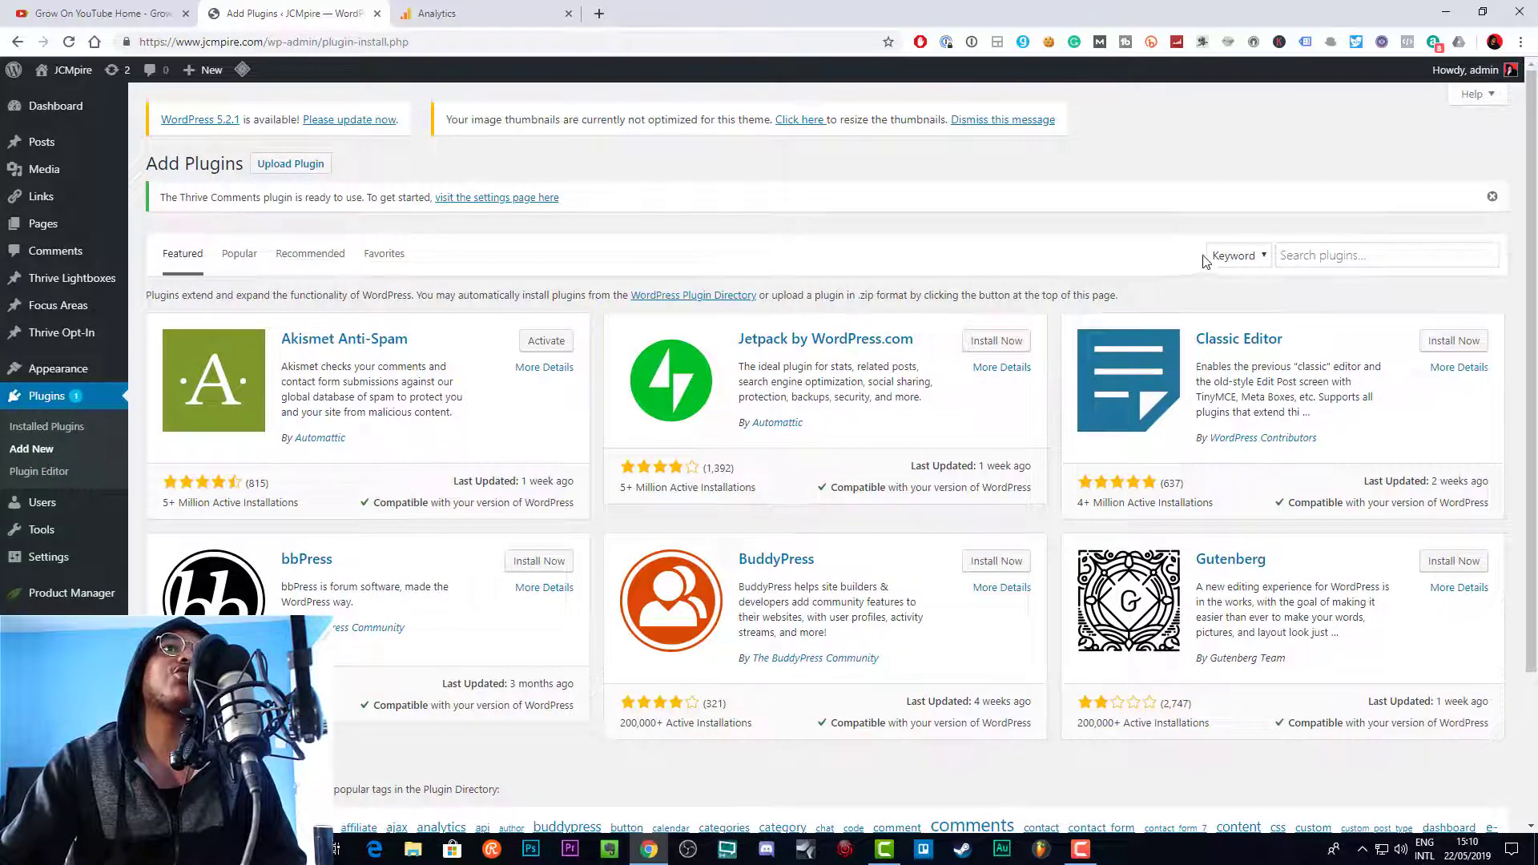
click(998, 343)
Step: Search the plugin directory for "google analytics"
click(1337, 258)
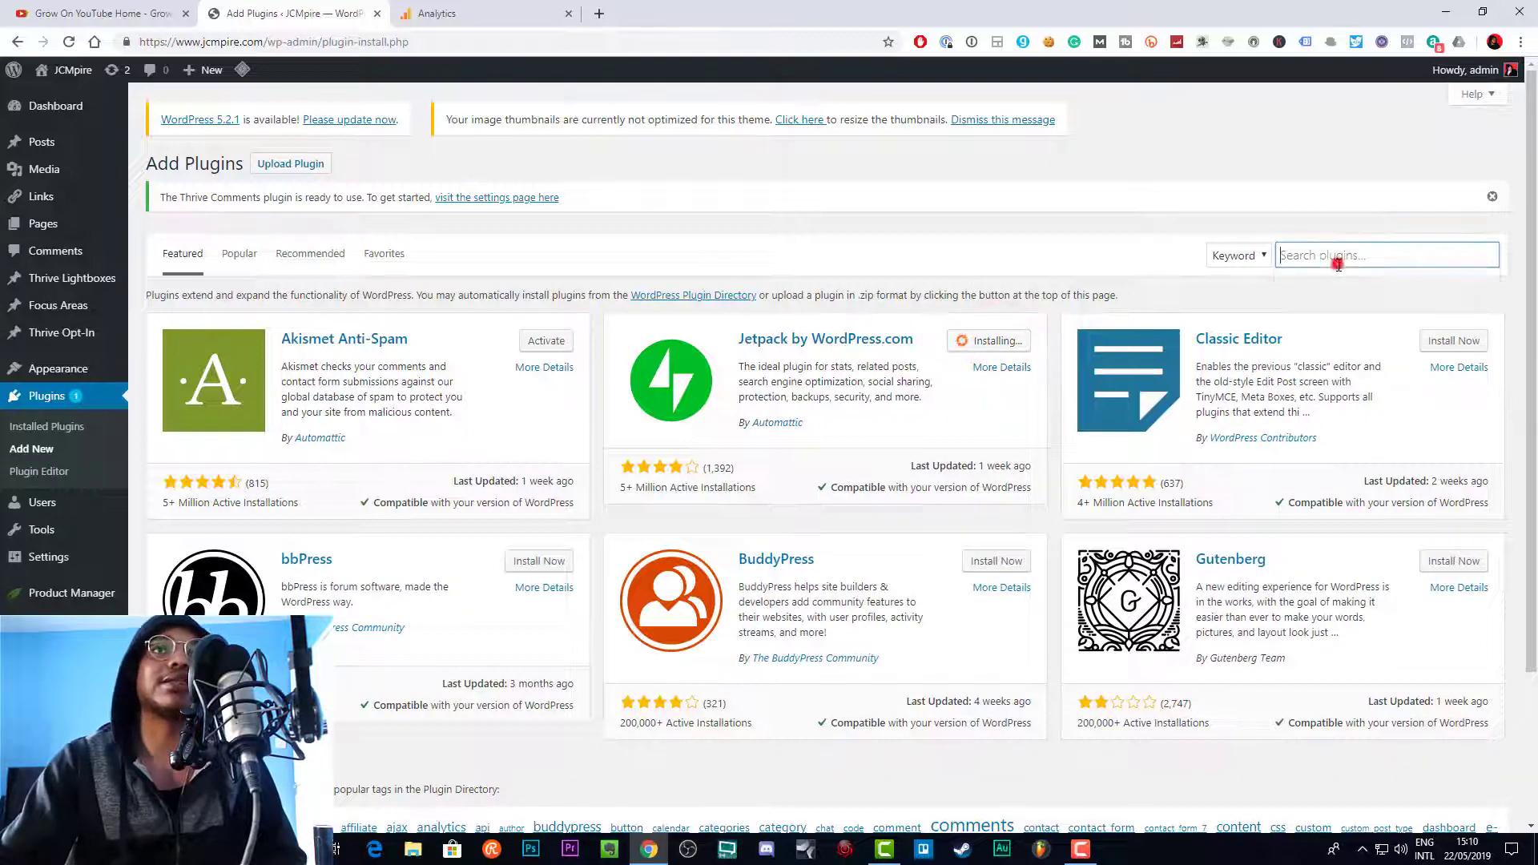
click(1339, 265)
click(1331, 217)
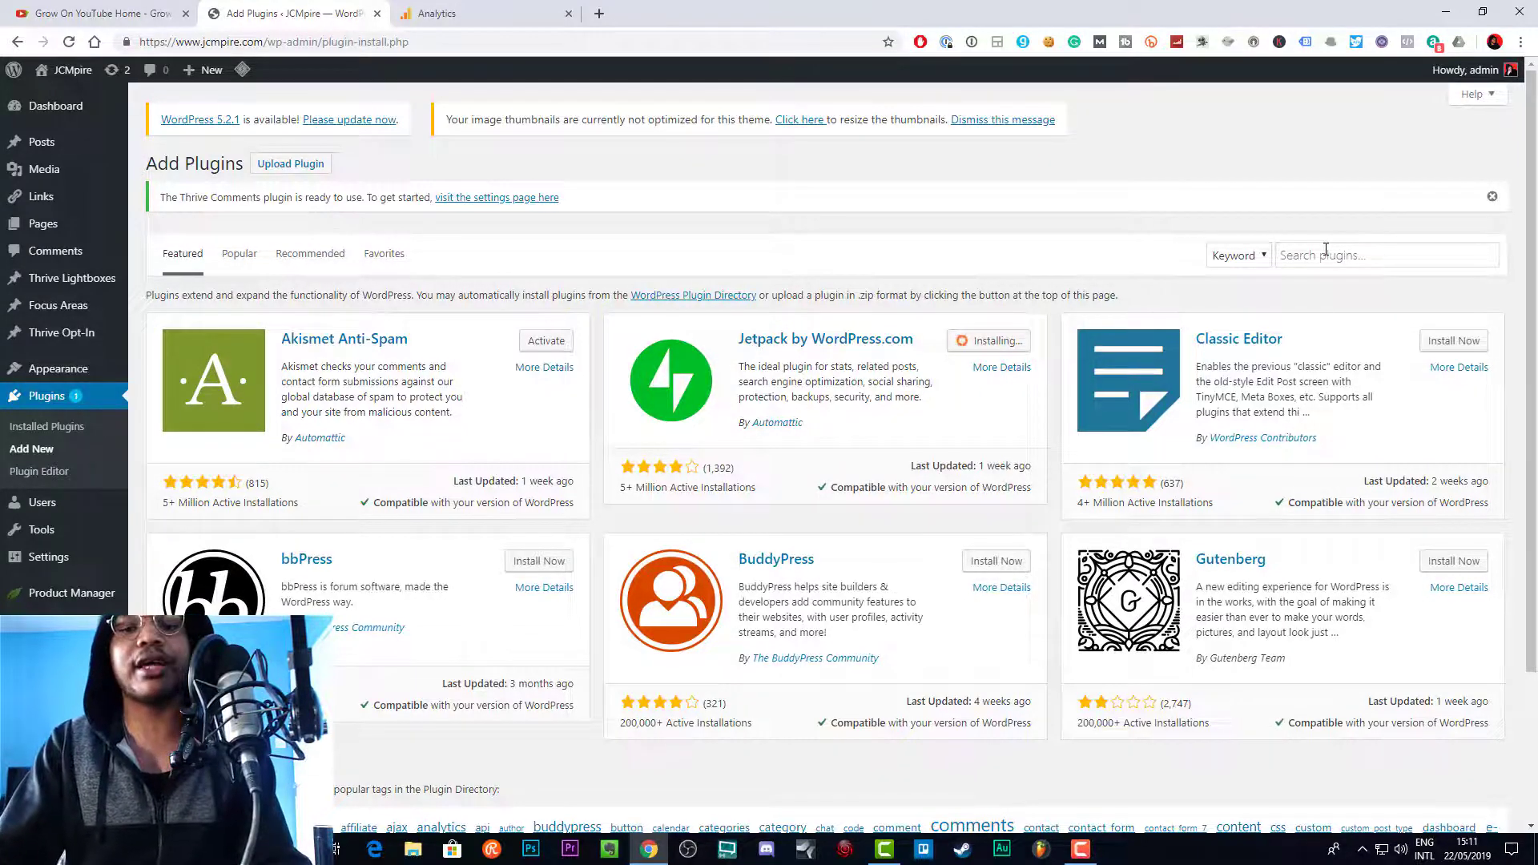
click(1326, 253)
text(goo)
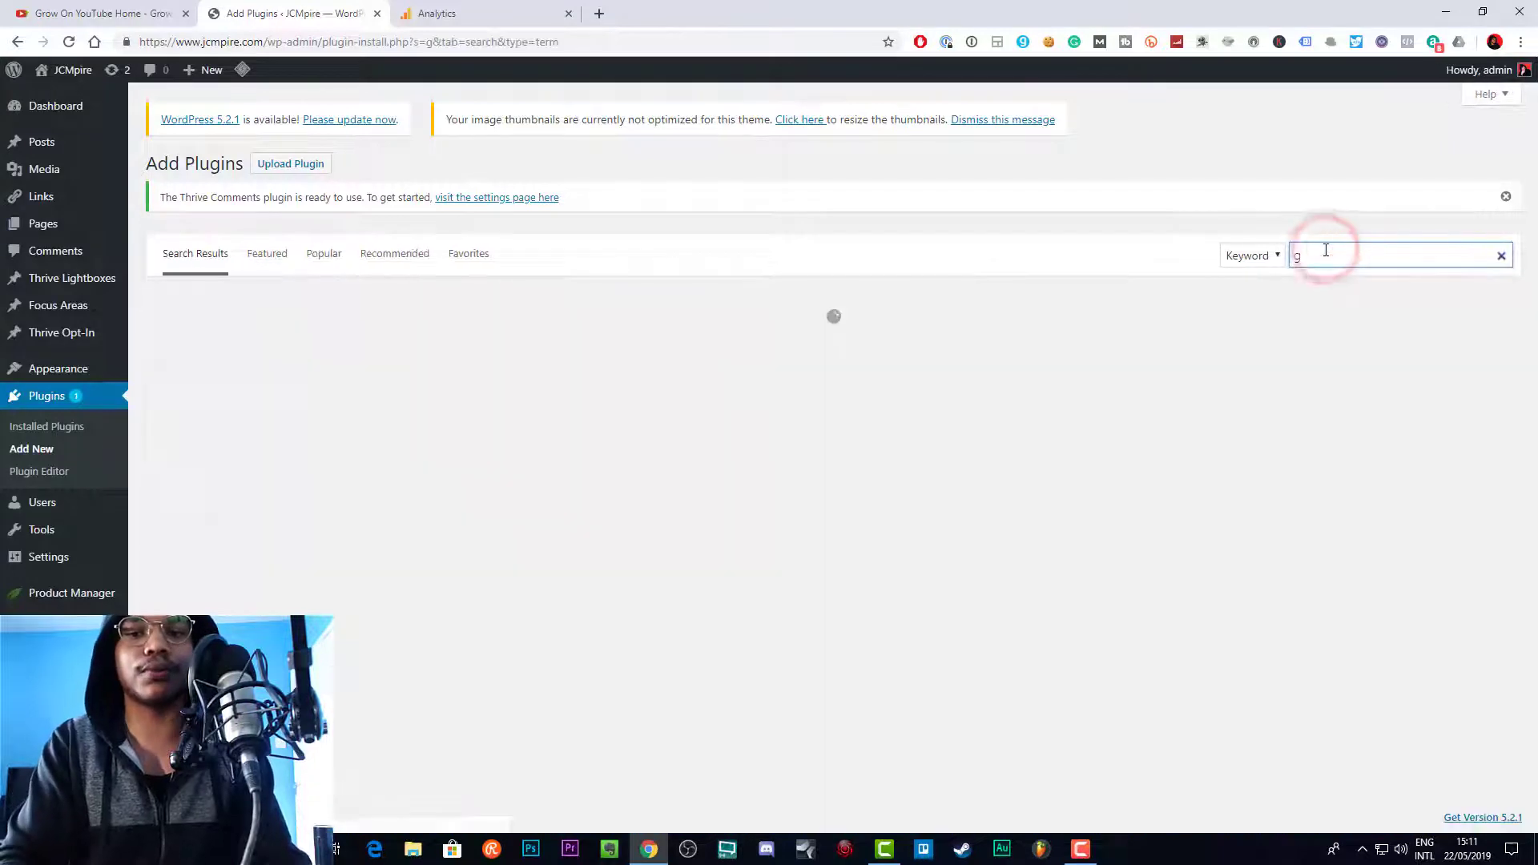
text(gle analytics)
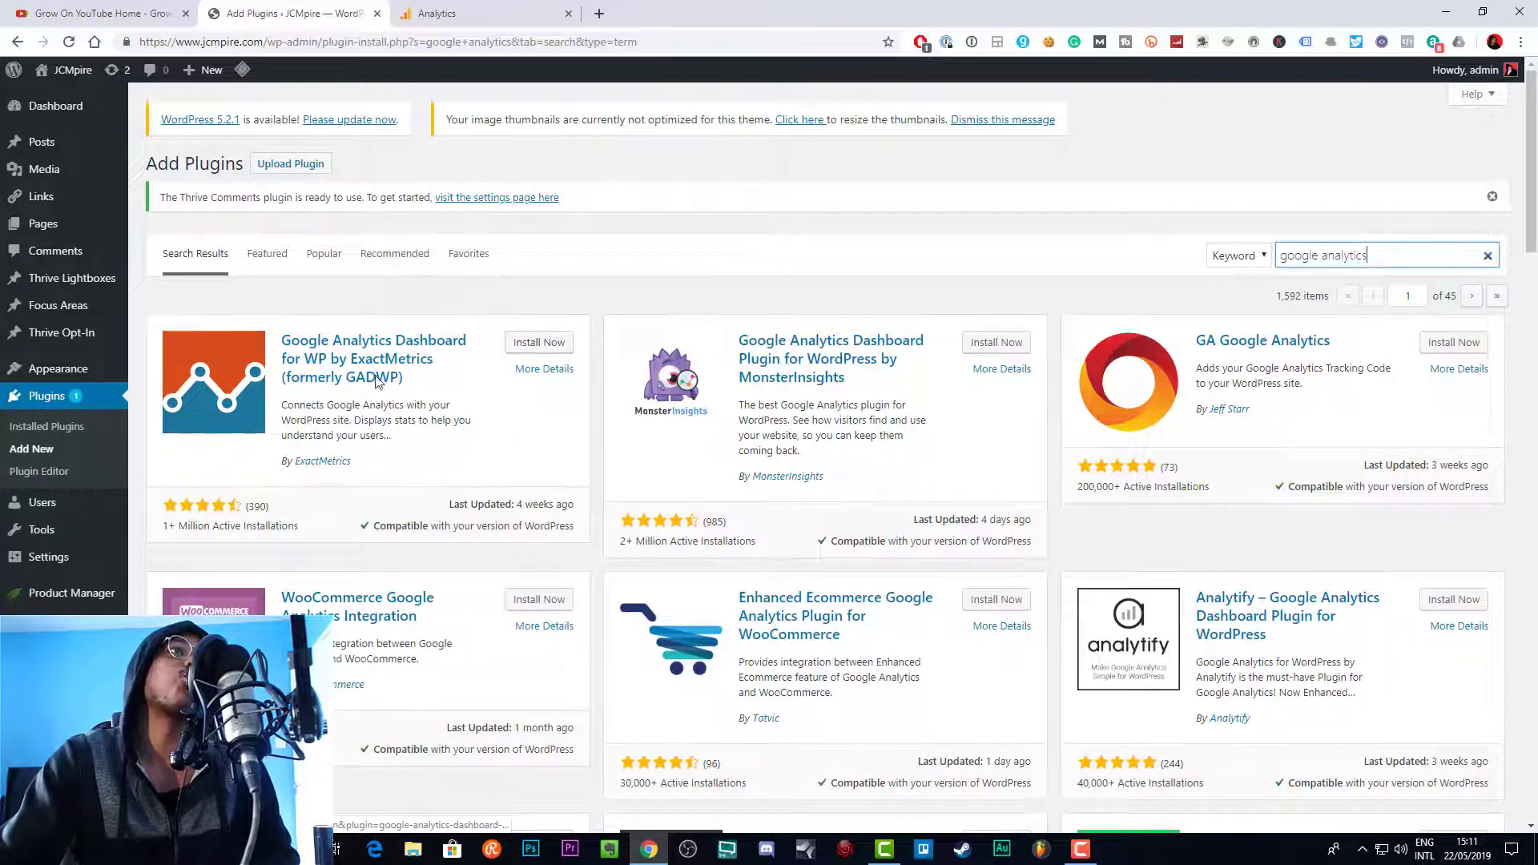
Step: Install and activate Google Analytics Dashboard for WP by ExactMetrics, and open its general settings
click(528, 345)
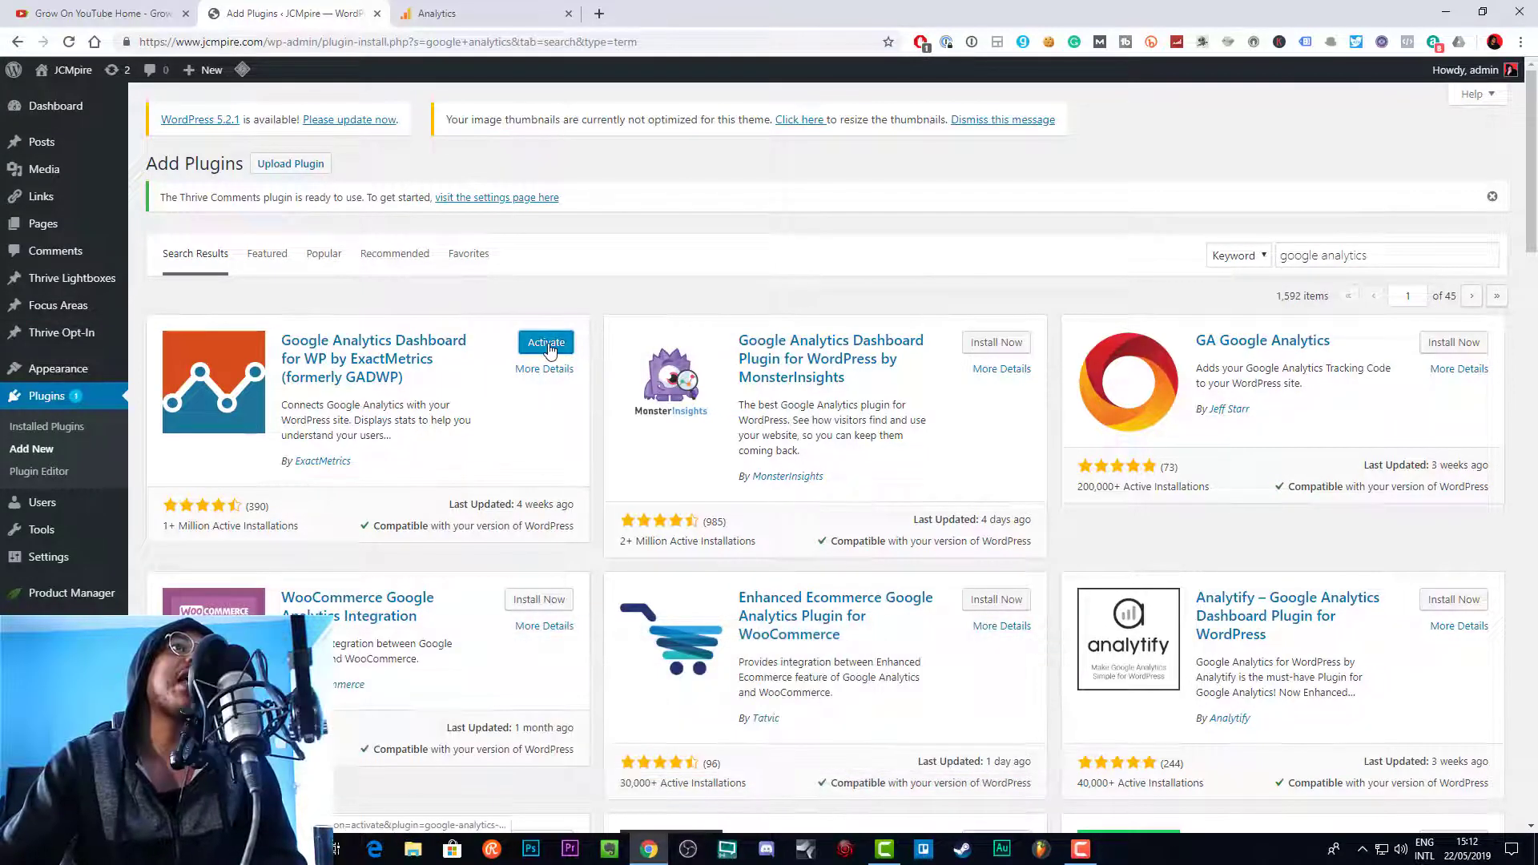
click(549, 345)
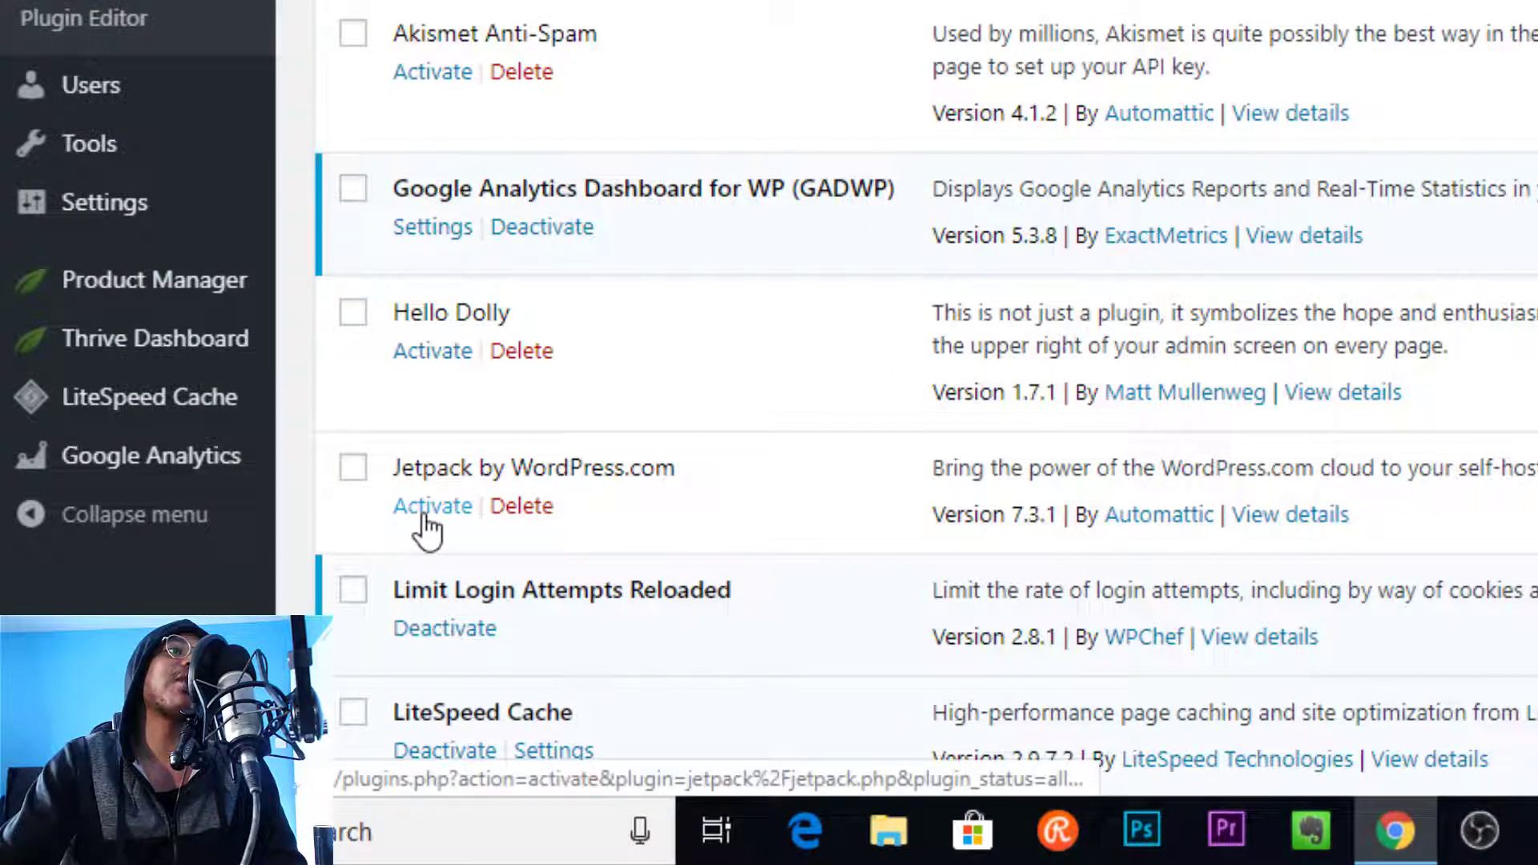
click(433, 233)
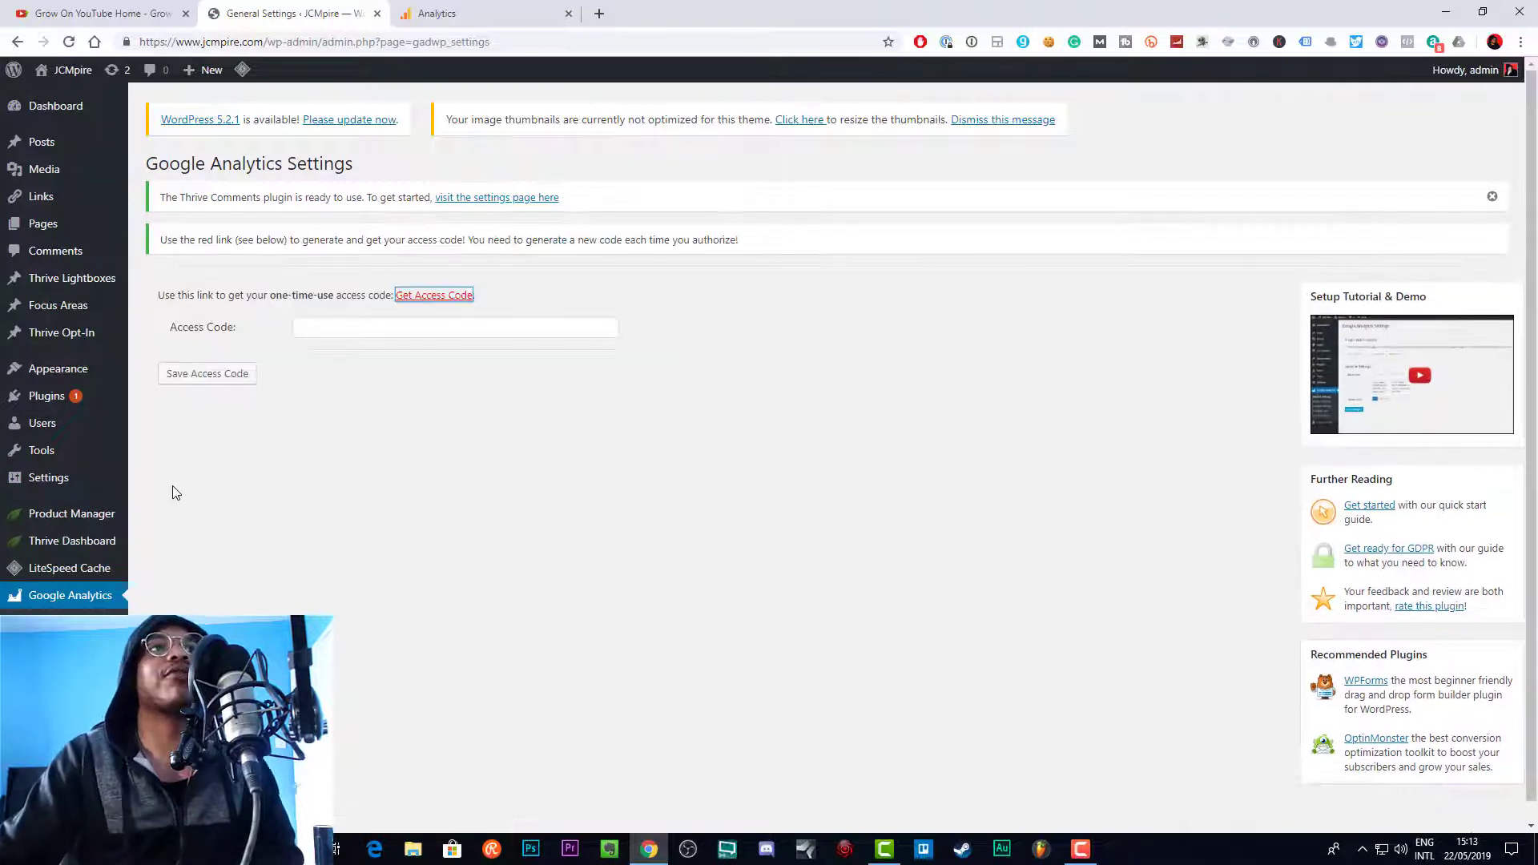
click(68, 597)
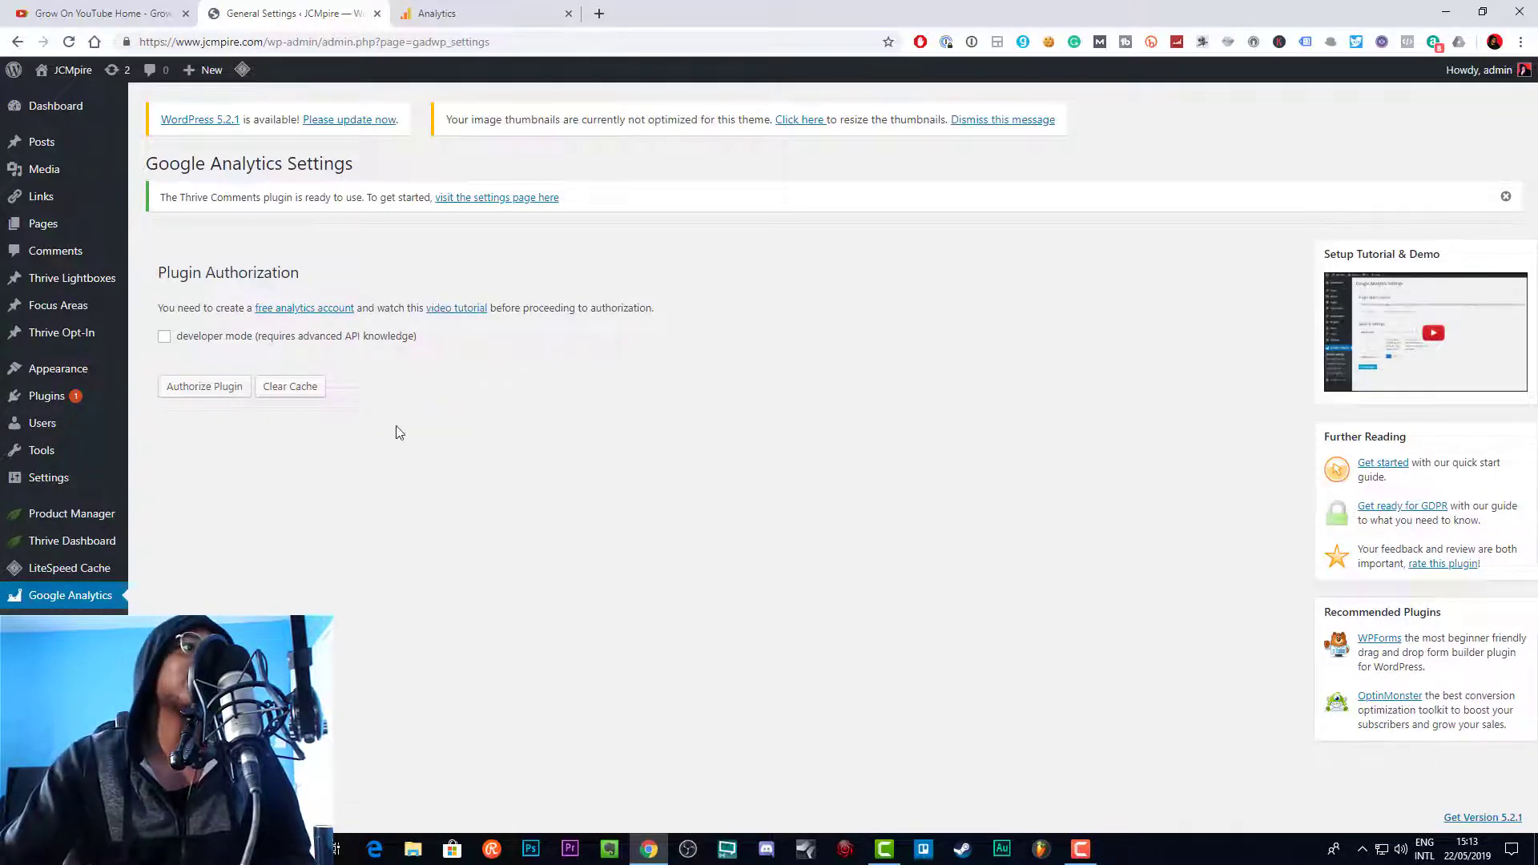
Step: Start the plugin authorization, grant access with the Google account, and copy the generated one-time access code
mouse_move(72, 370)
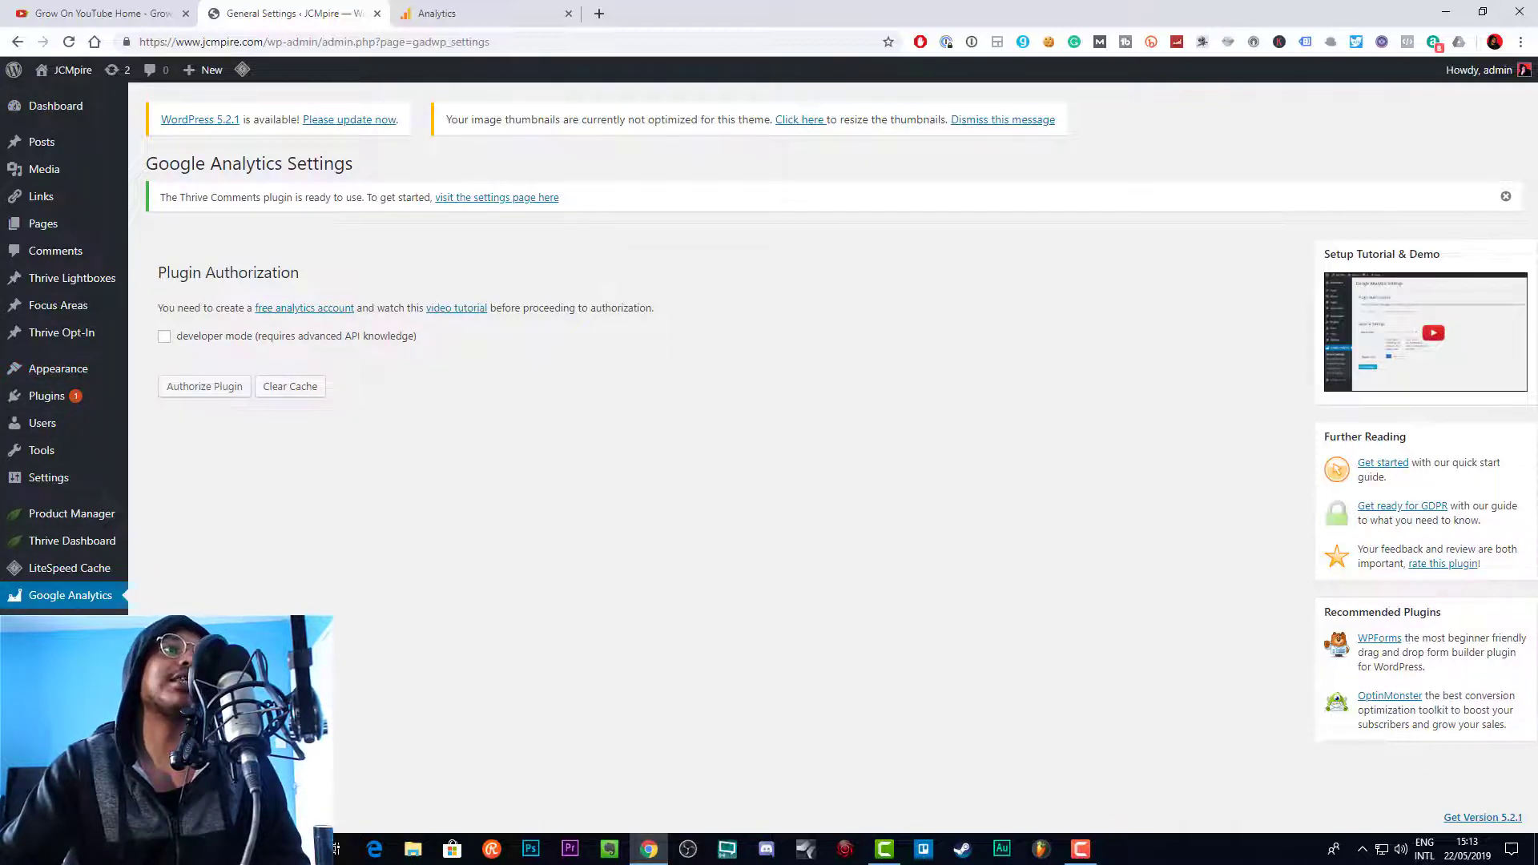
click(203, 387)
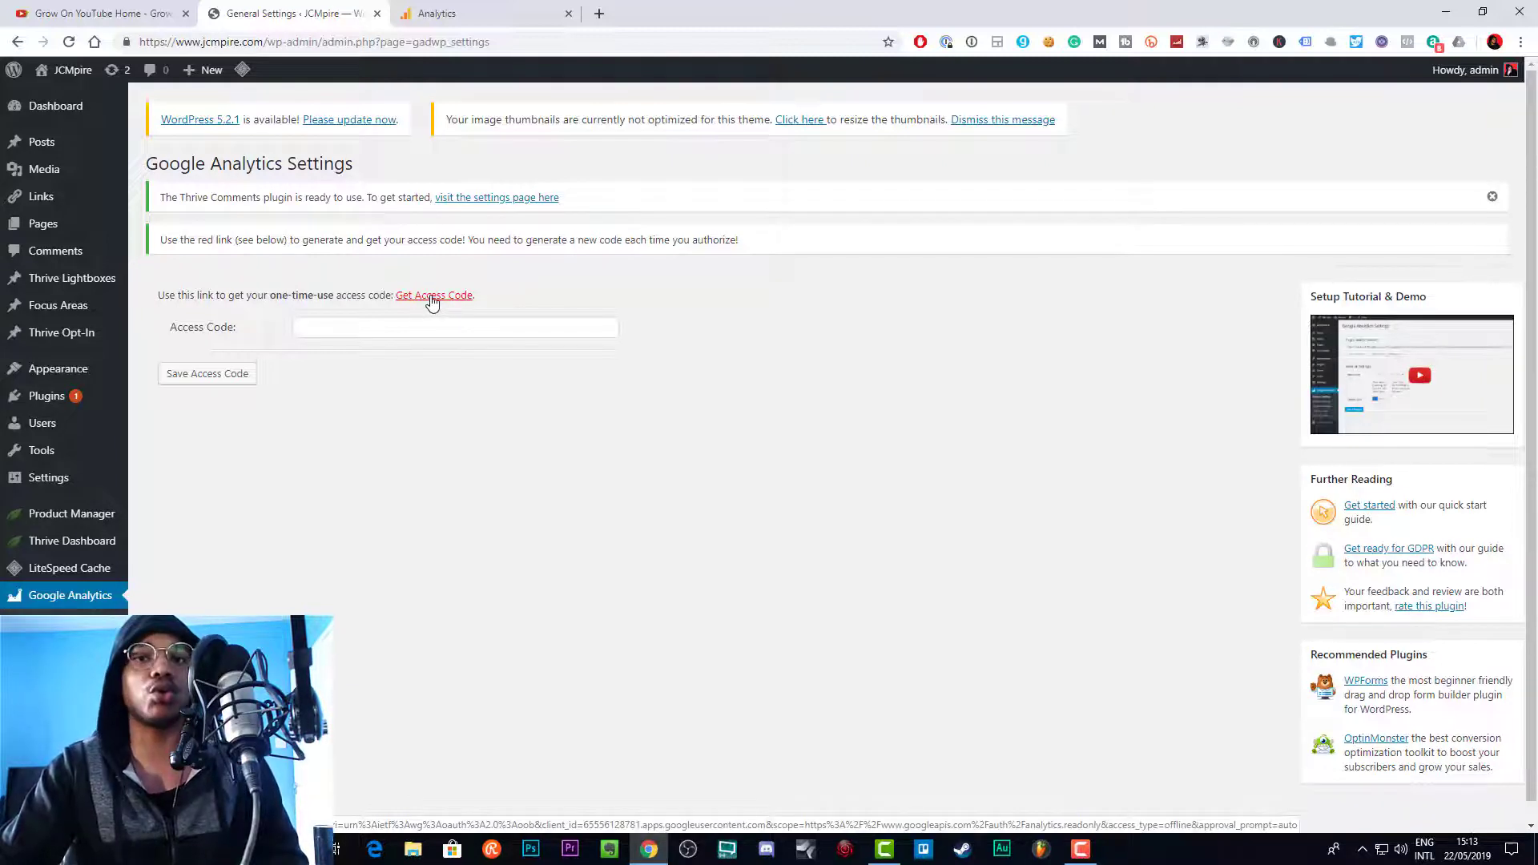
click(430, 298)
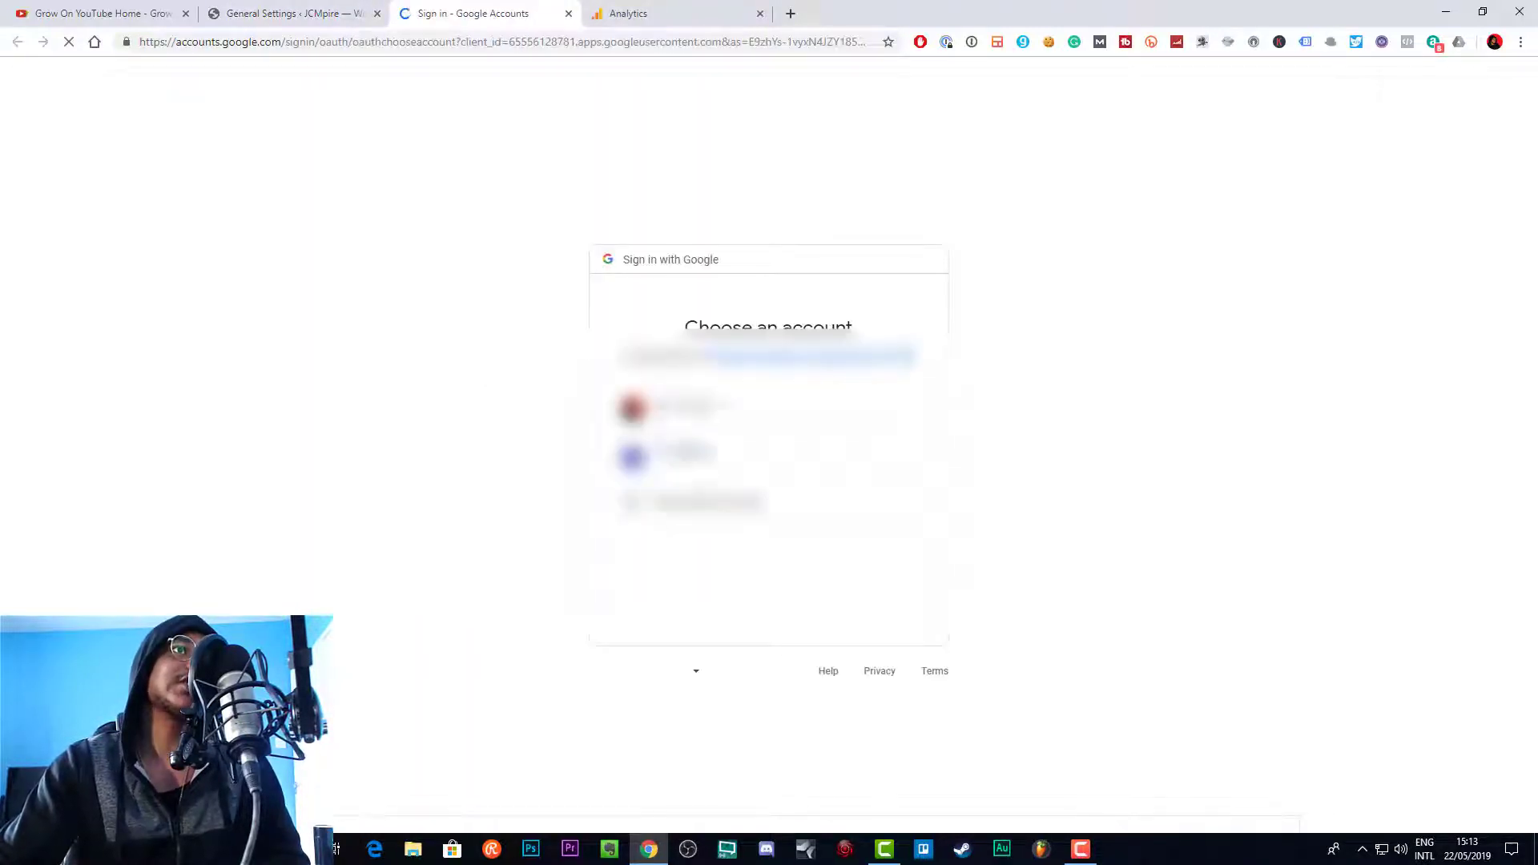
click(698, 399)
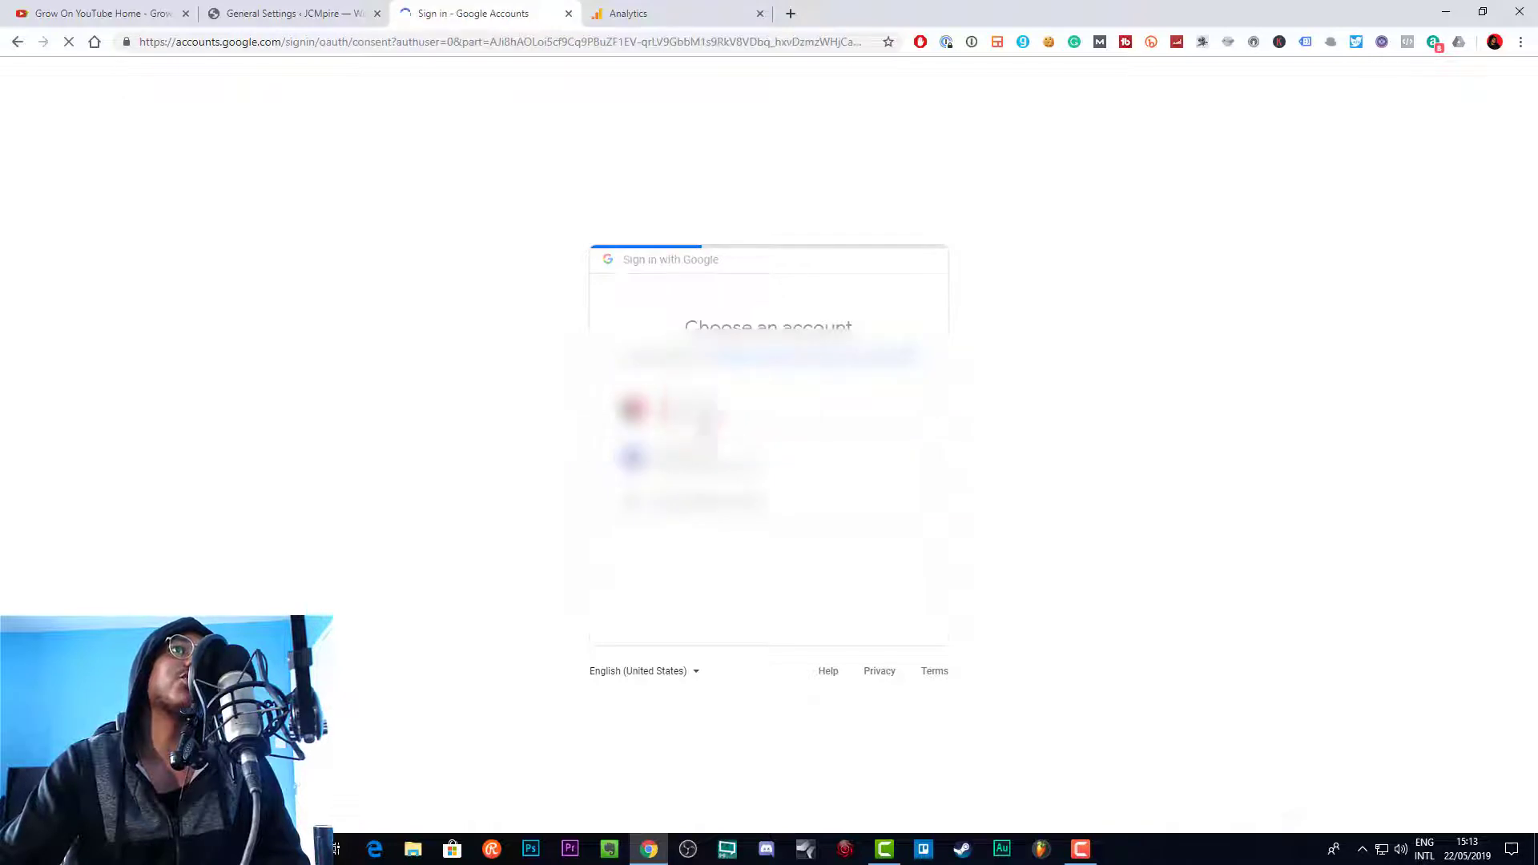
click(875, 664)
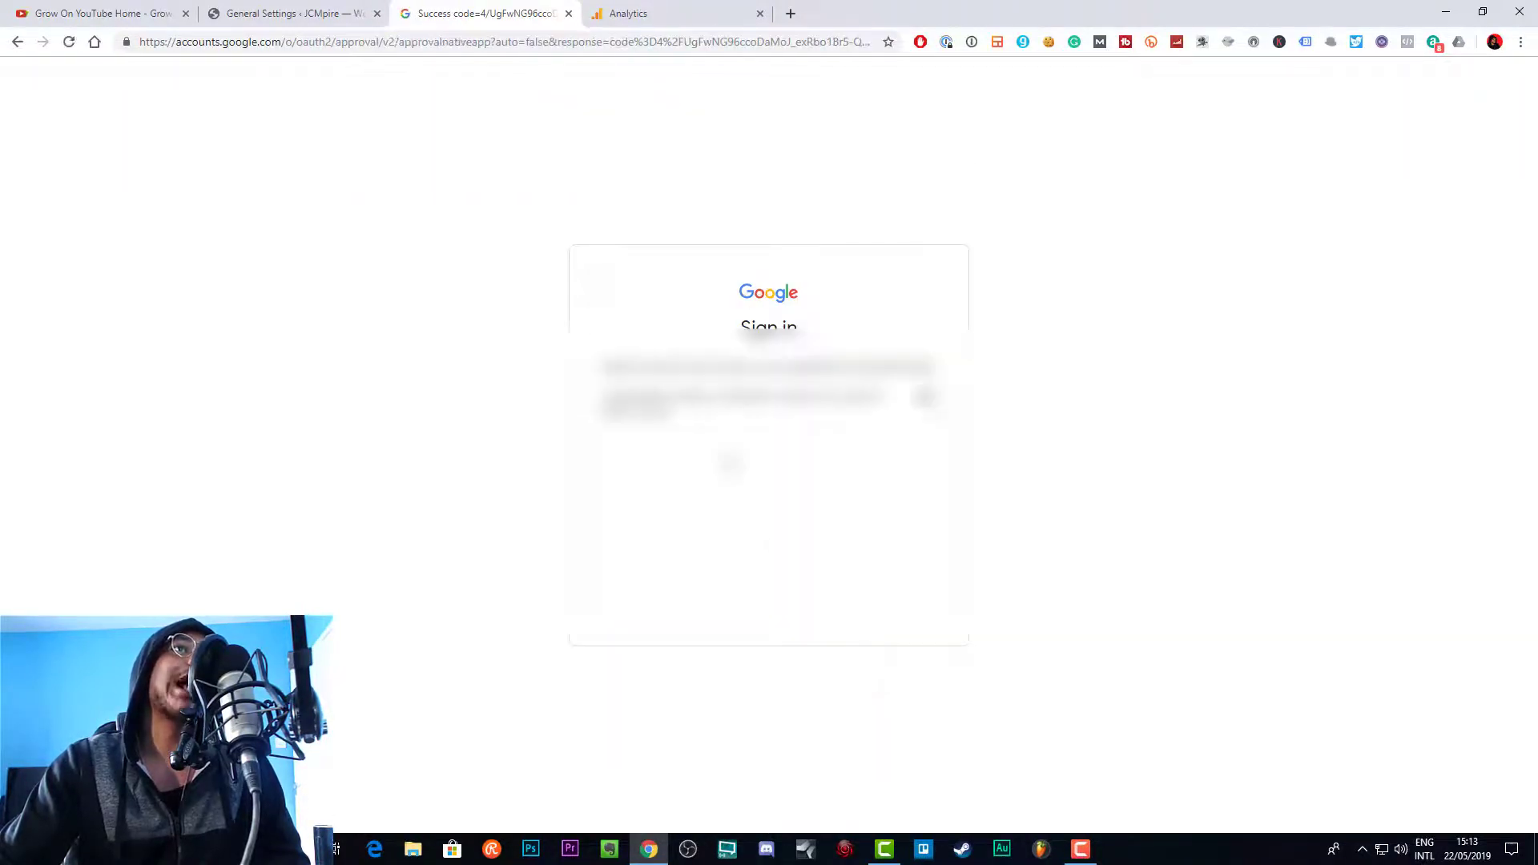
click(927, 399)
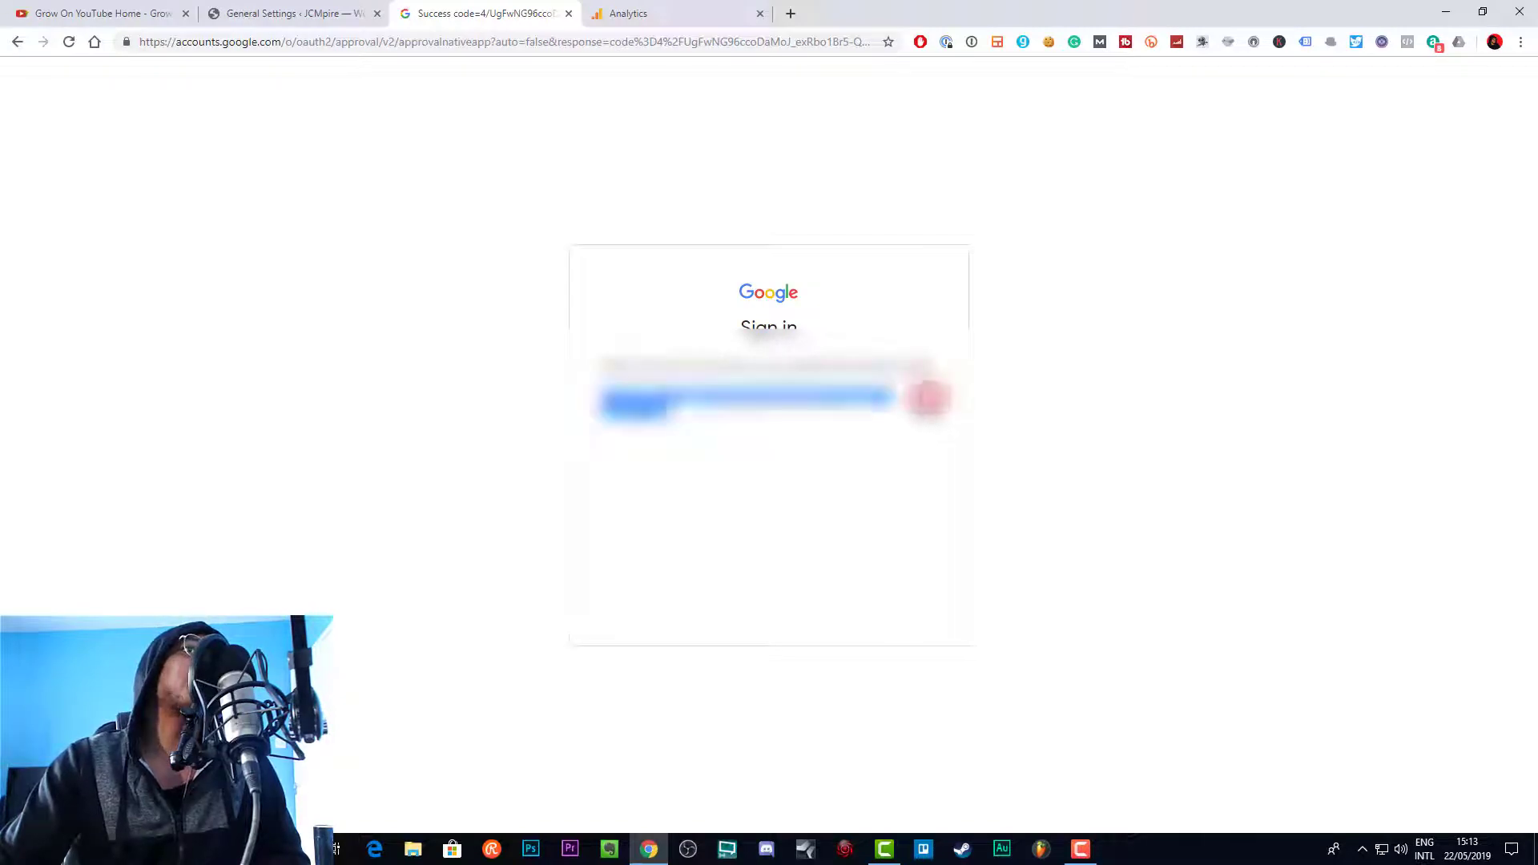
Step: Paste the access code into the plugin's Google Analytics settings and save it
click(258, 11)
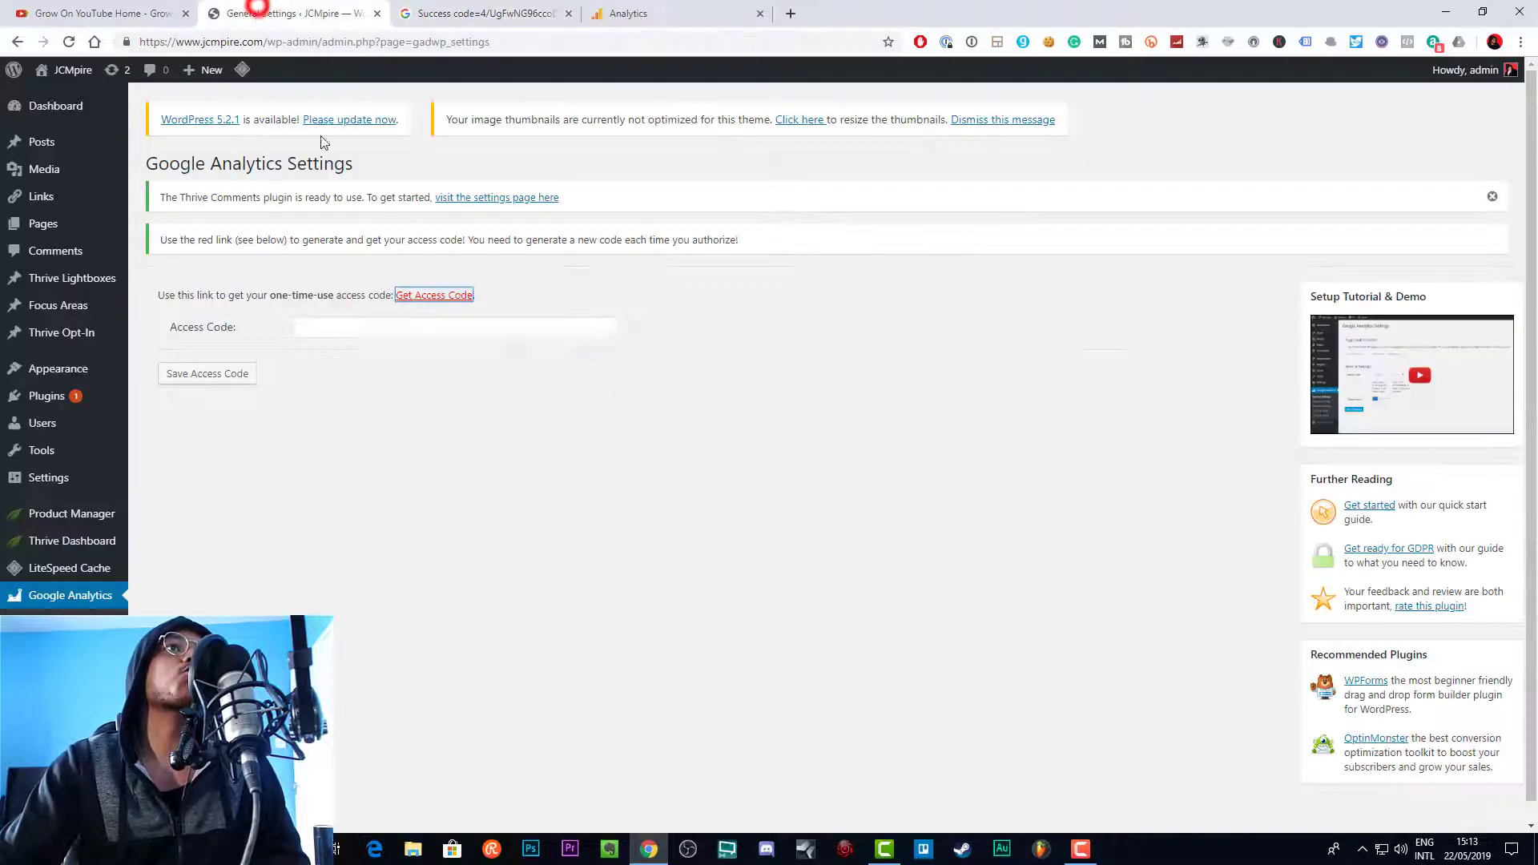
click(449, 329)
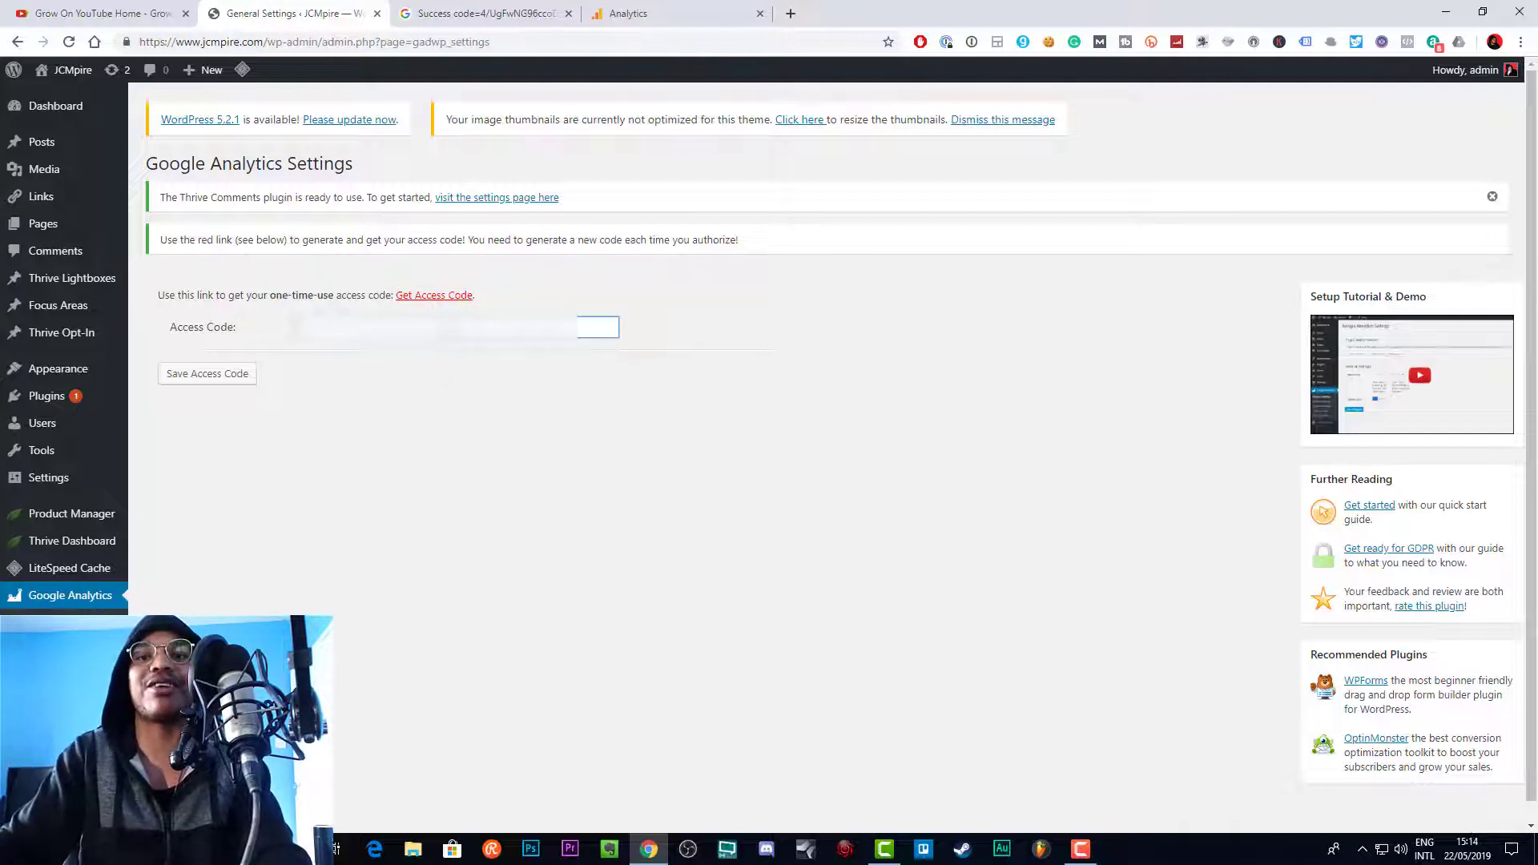
key(ctrl+v)
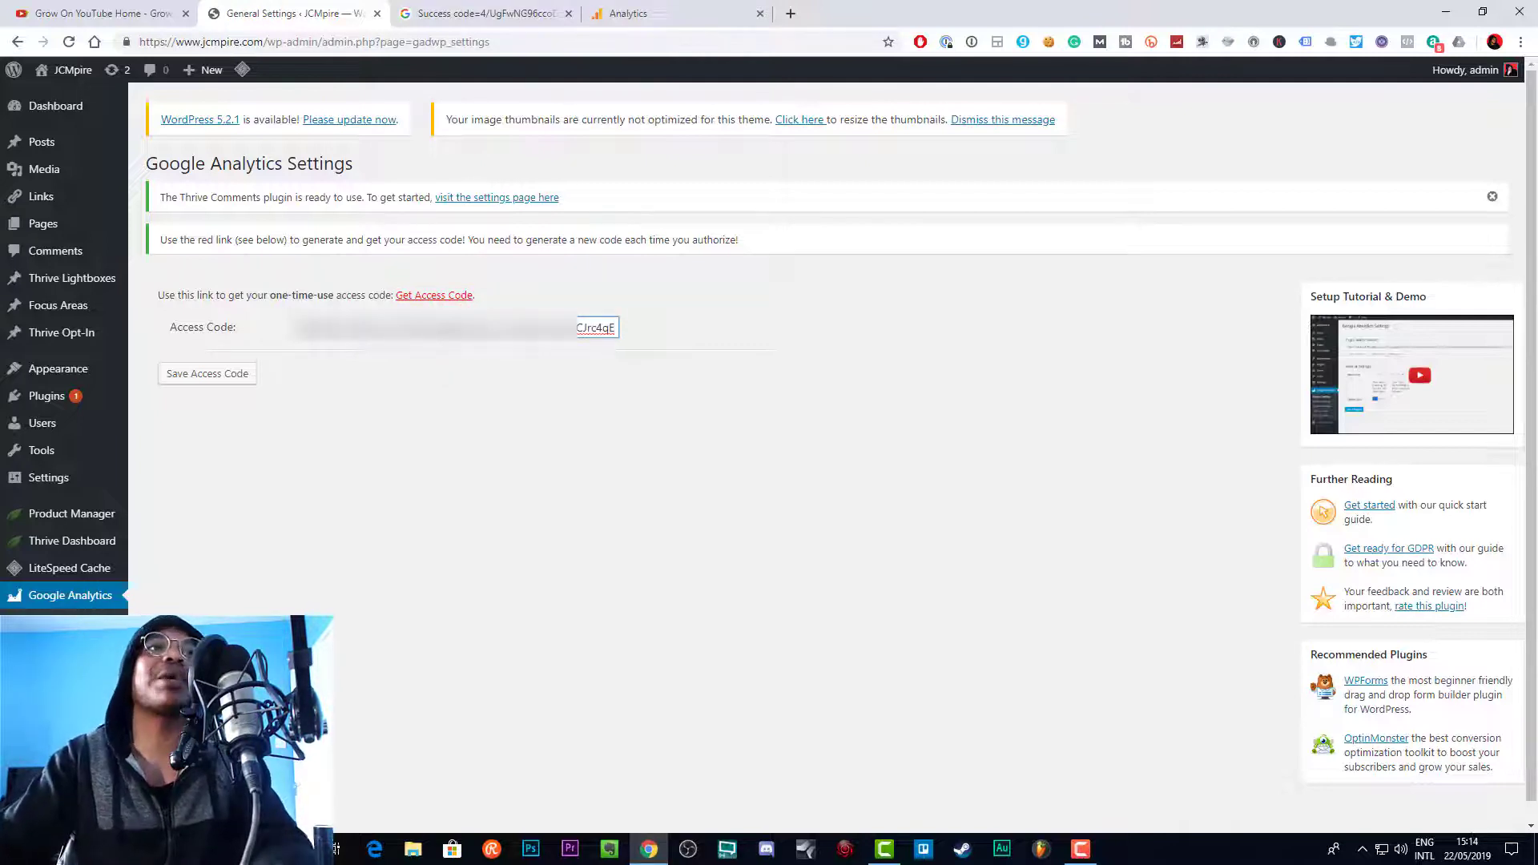
click(209, 377)
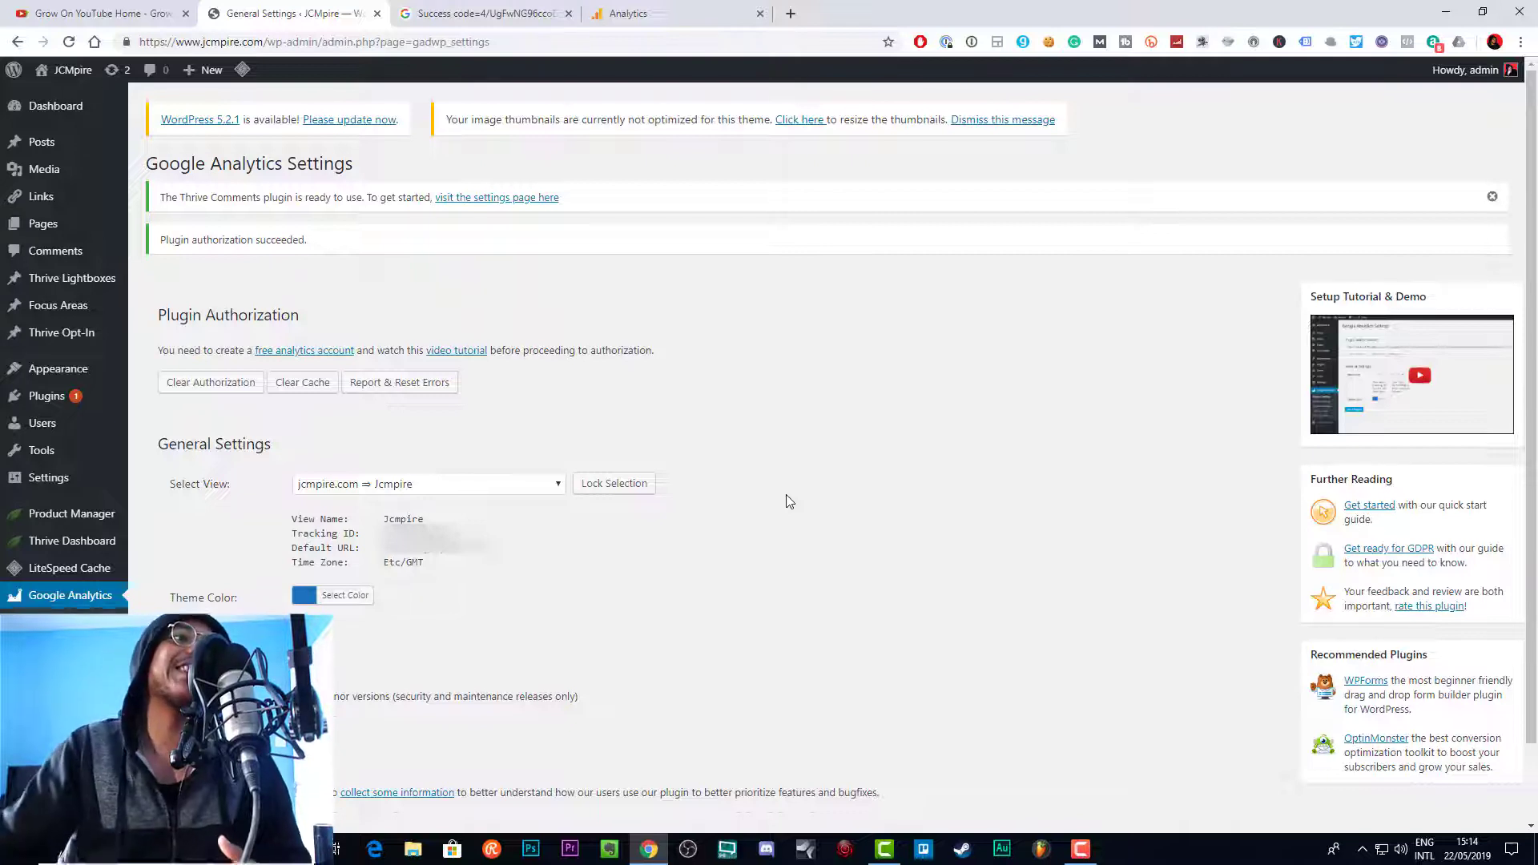
Step: Open the plugin's Tracking Code settings in a separate browser tab to view the basic tracking settings
right_click(56, 702)
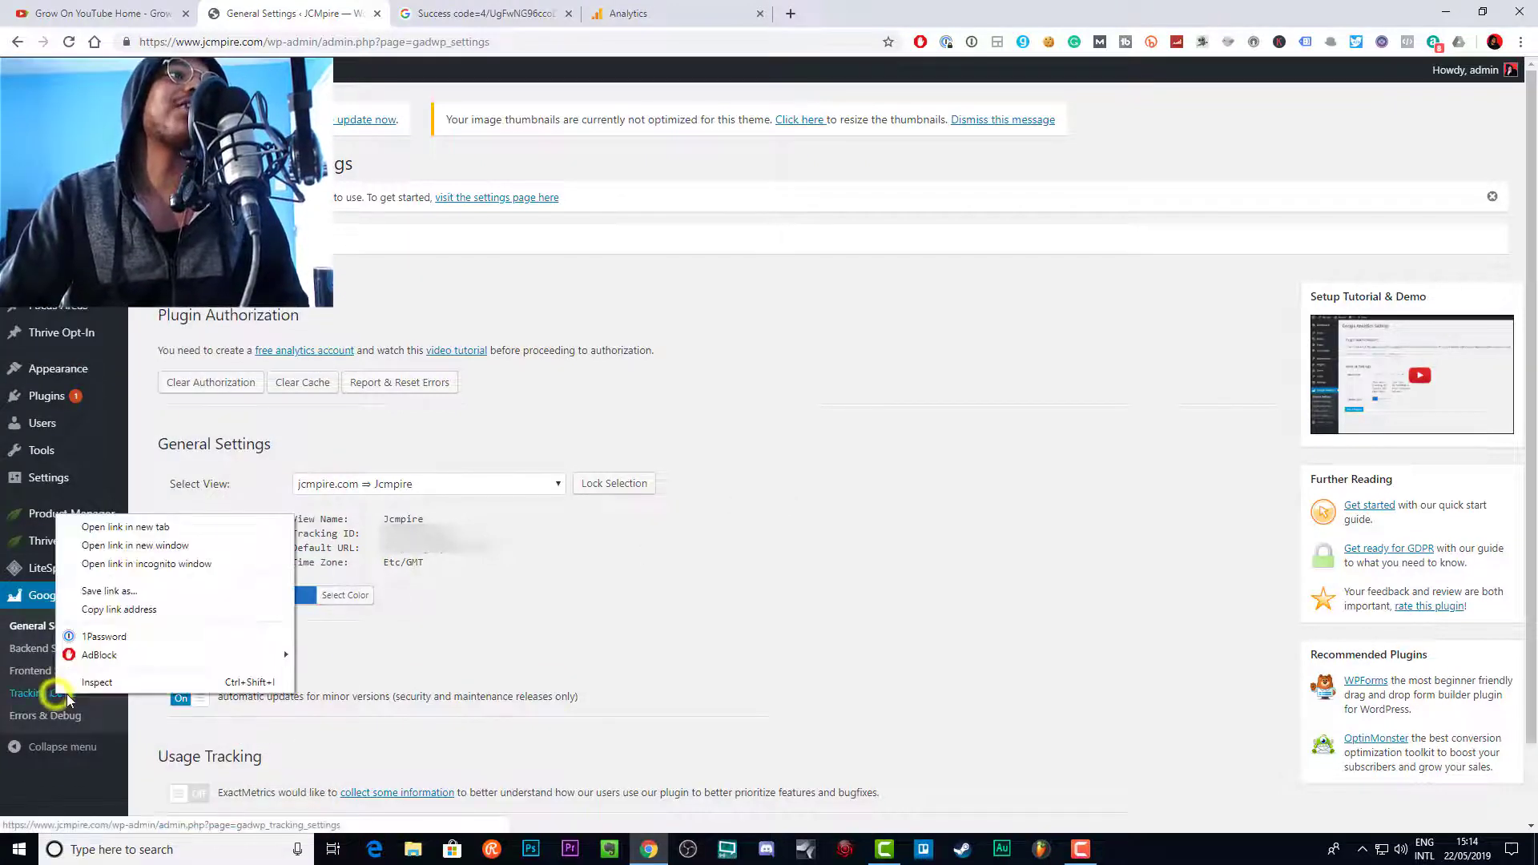
click(112, 525)
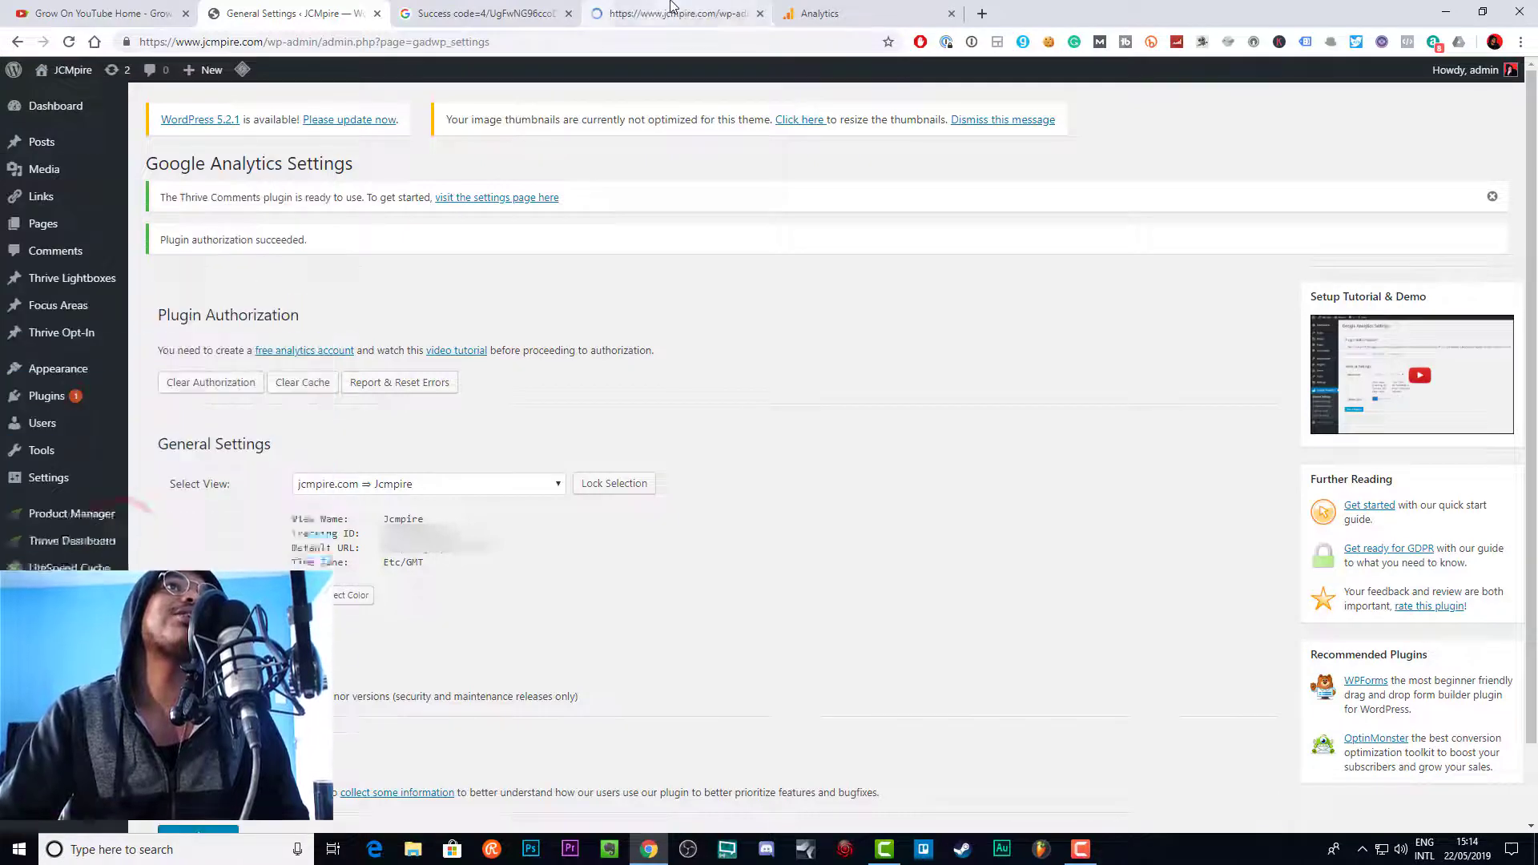
click(670, 11)
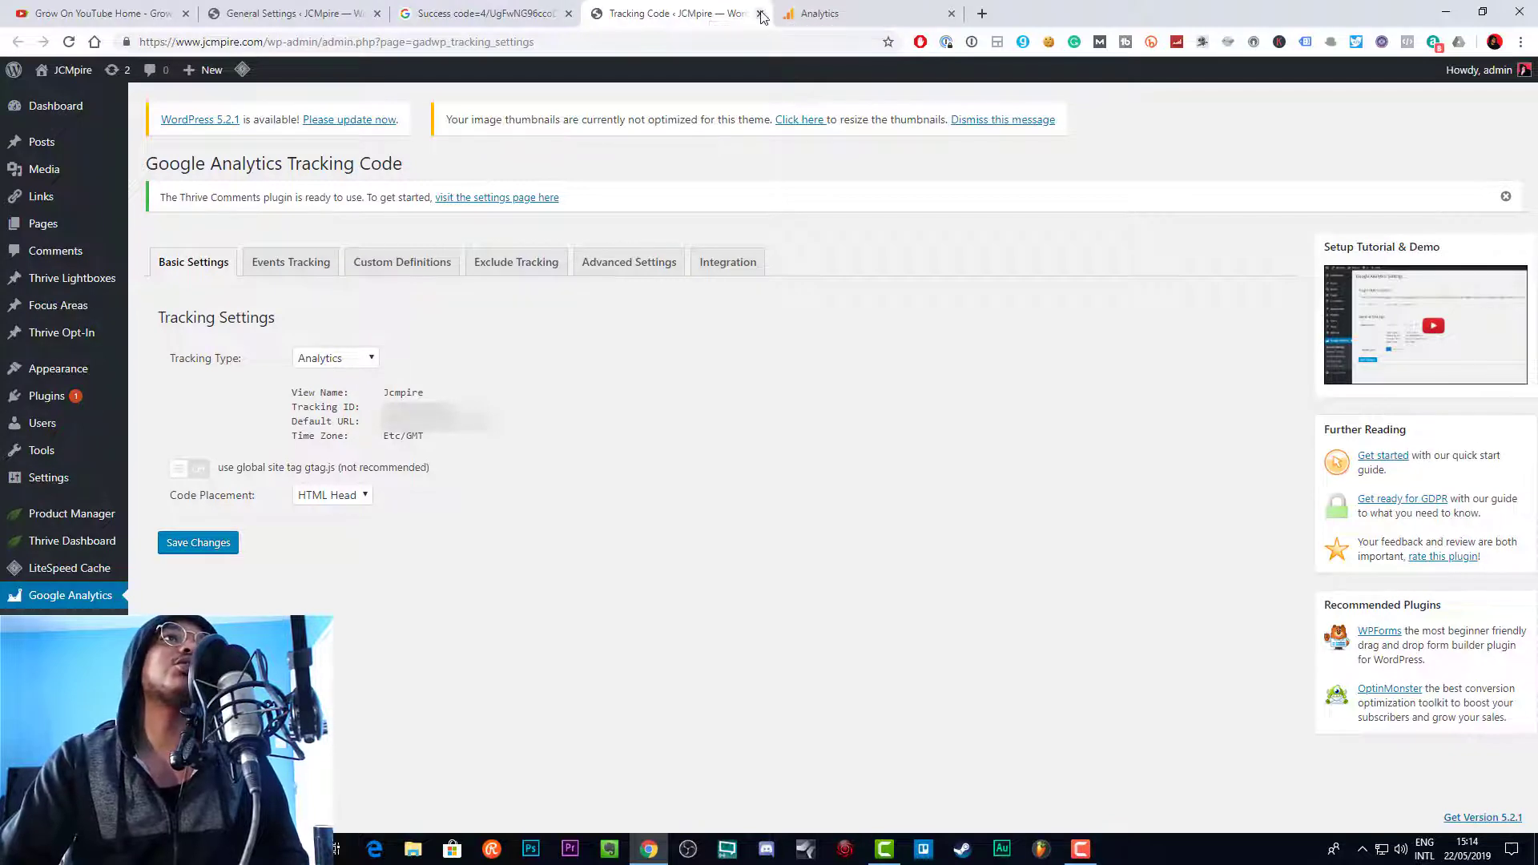
Step: Choose the jcmpire.com ⇒ Jcmpire view in the plugin's general settings and lock the selection
click(307, 11)
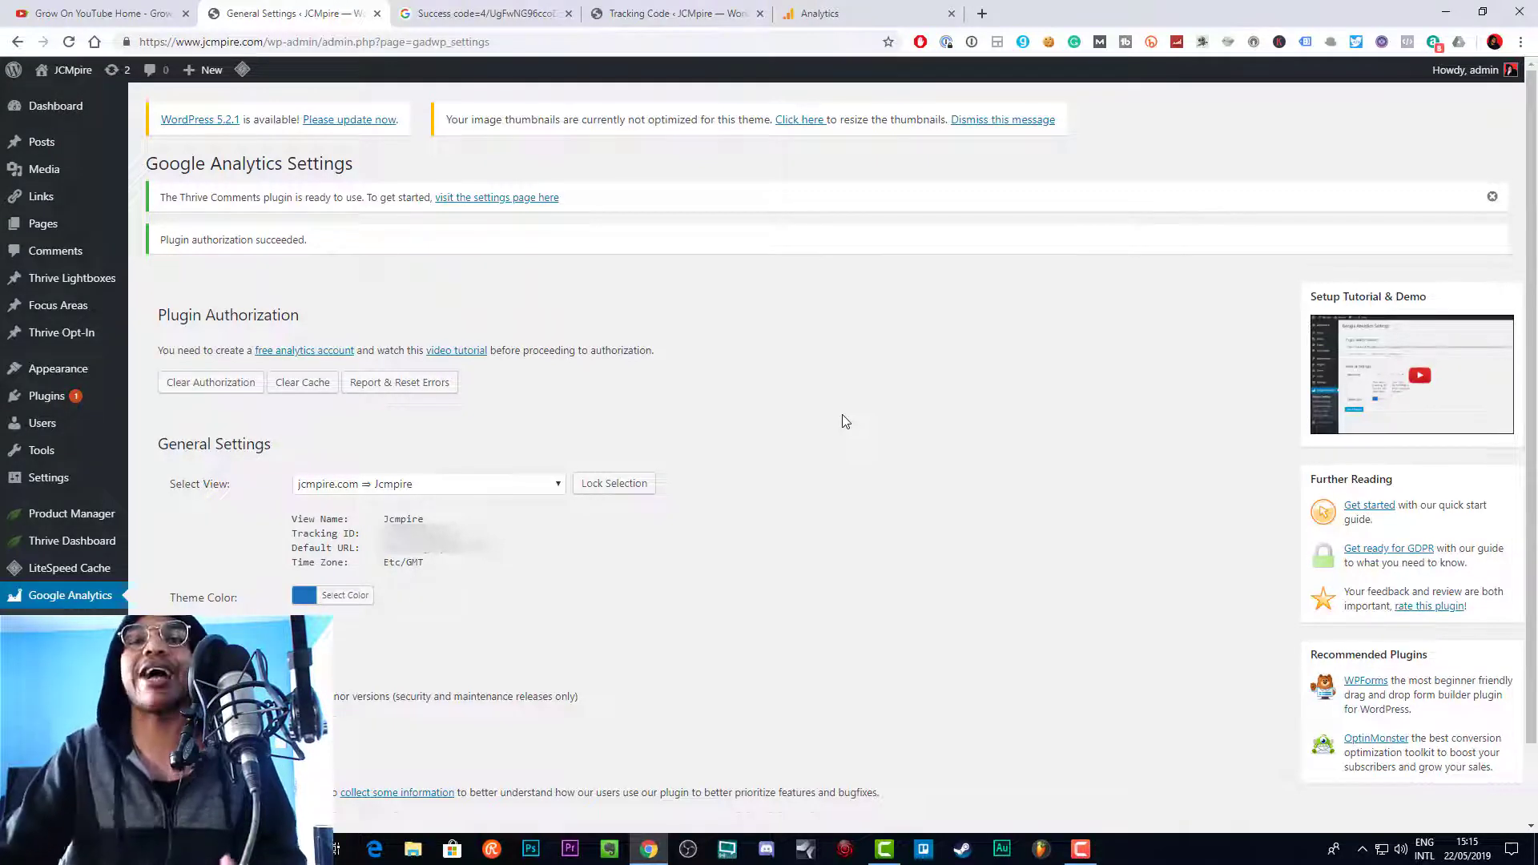
click(518, 483)
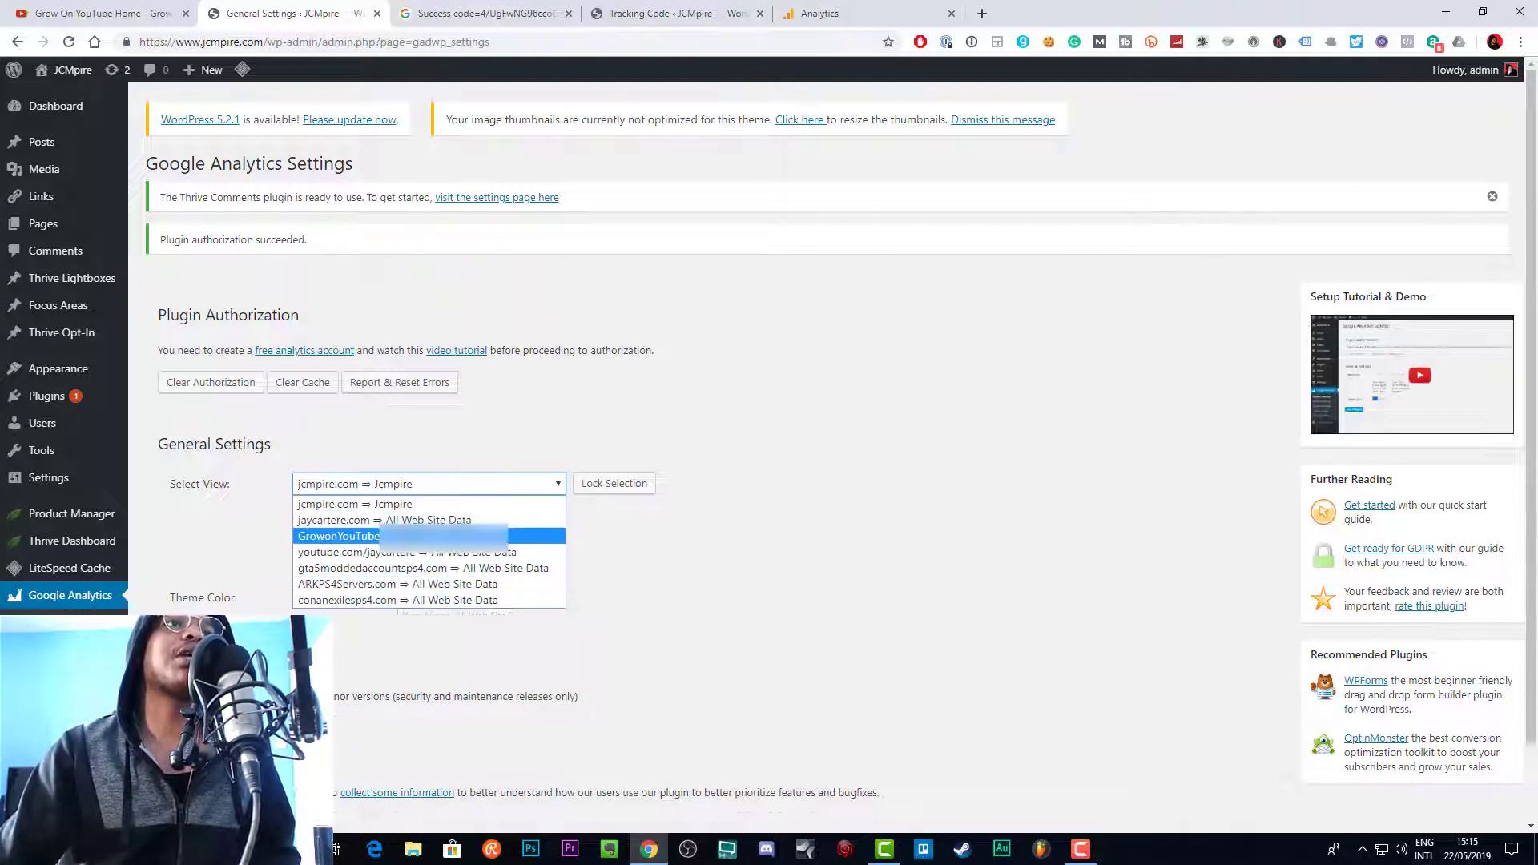
click(371, 505)
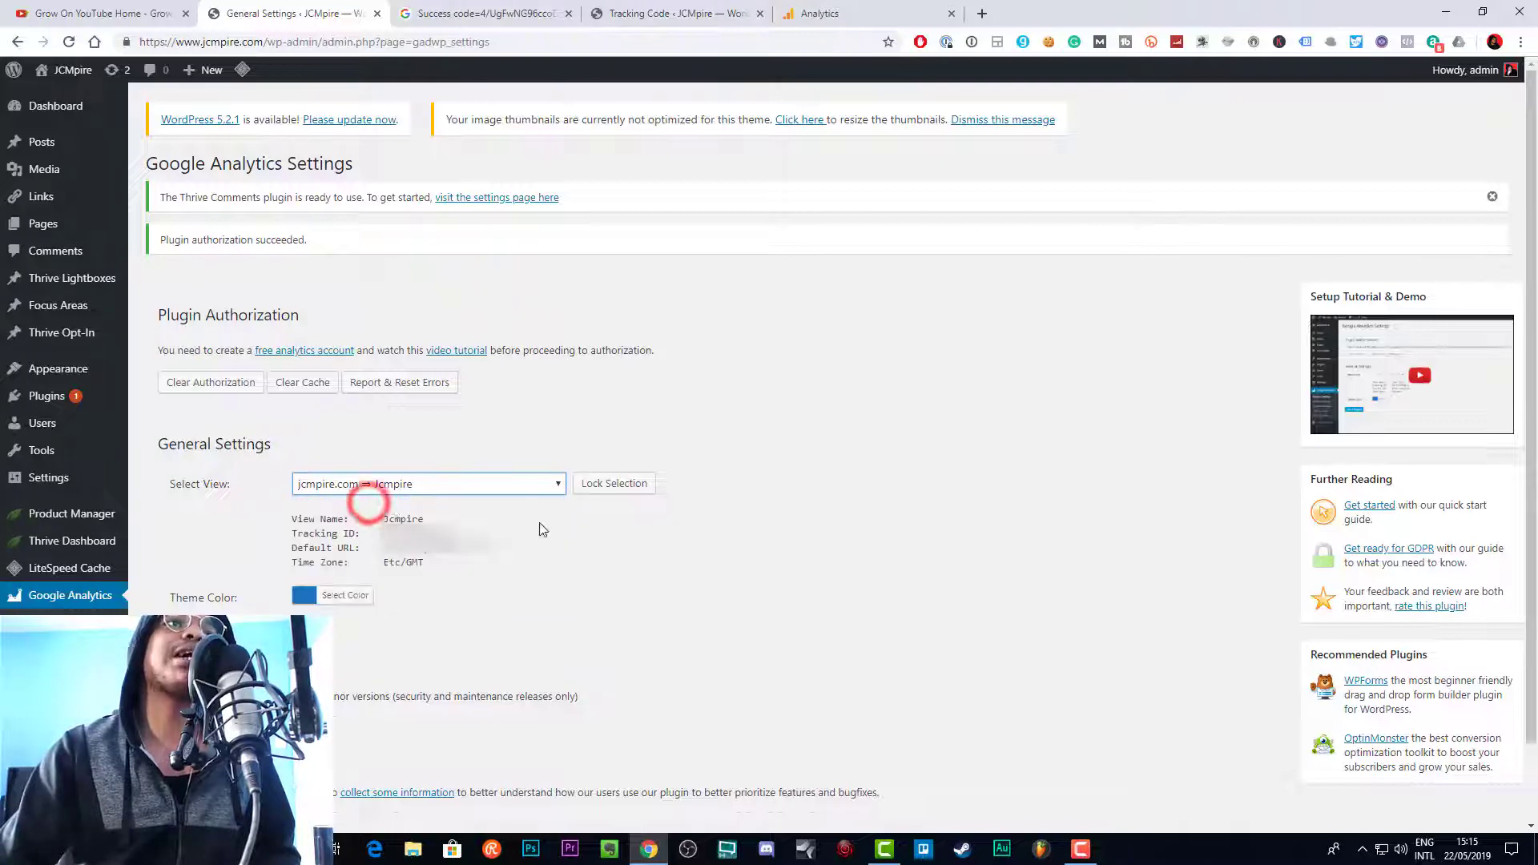
click(630, 489)
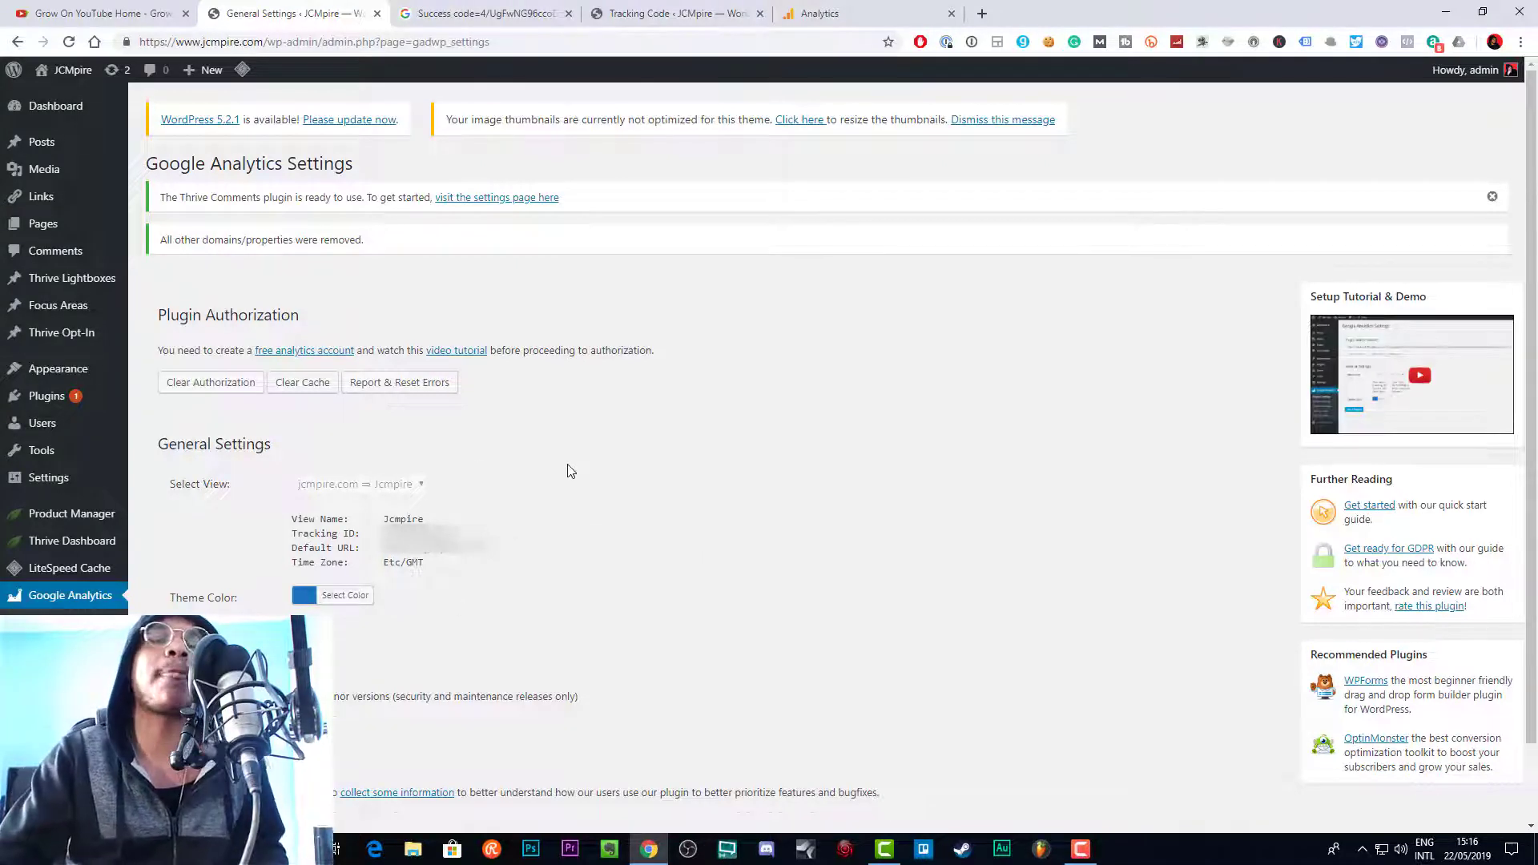
scroll(604, 463, down, 1)
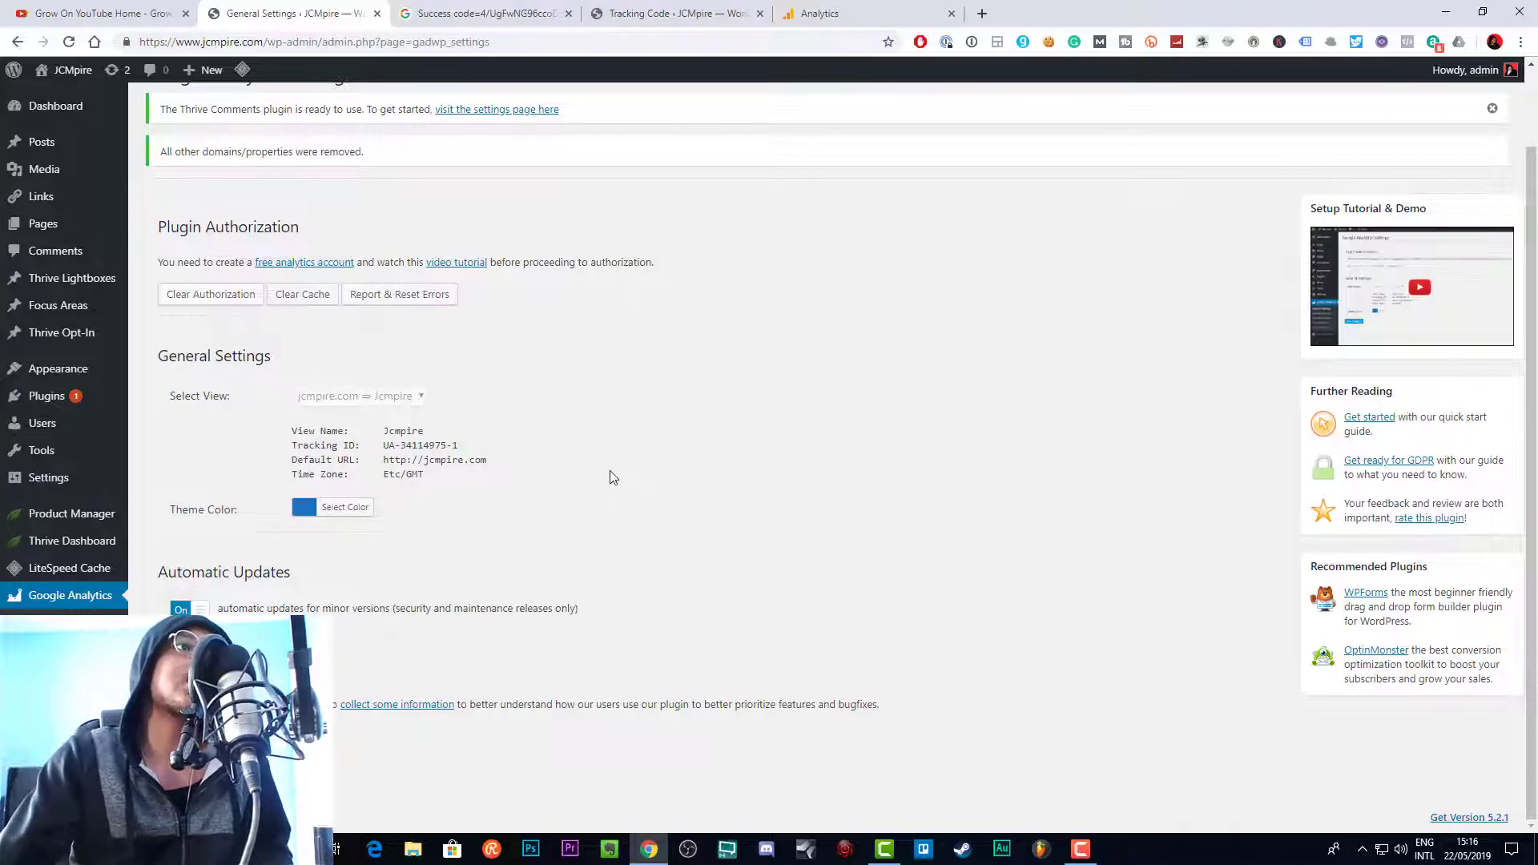
scroll(615, 481, up, 1)
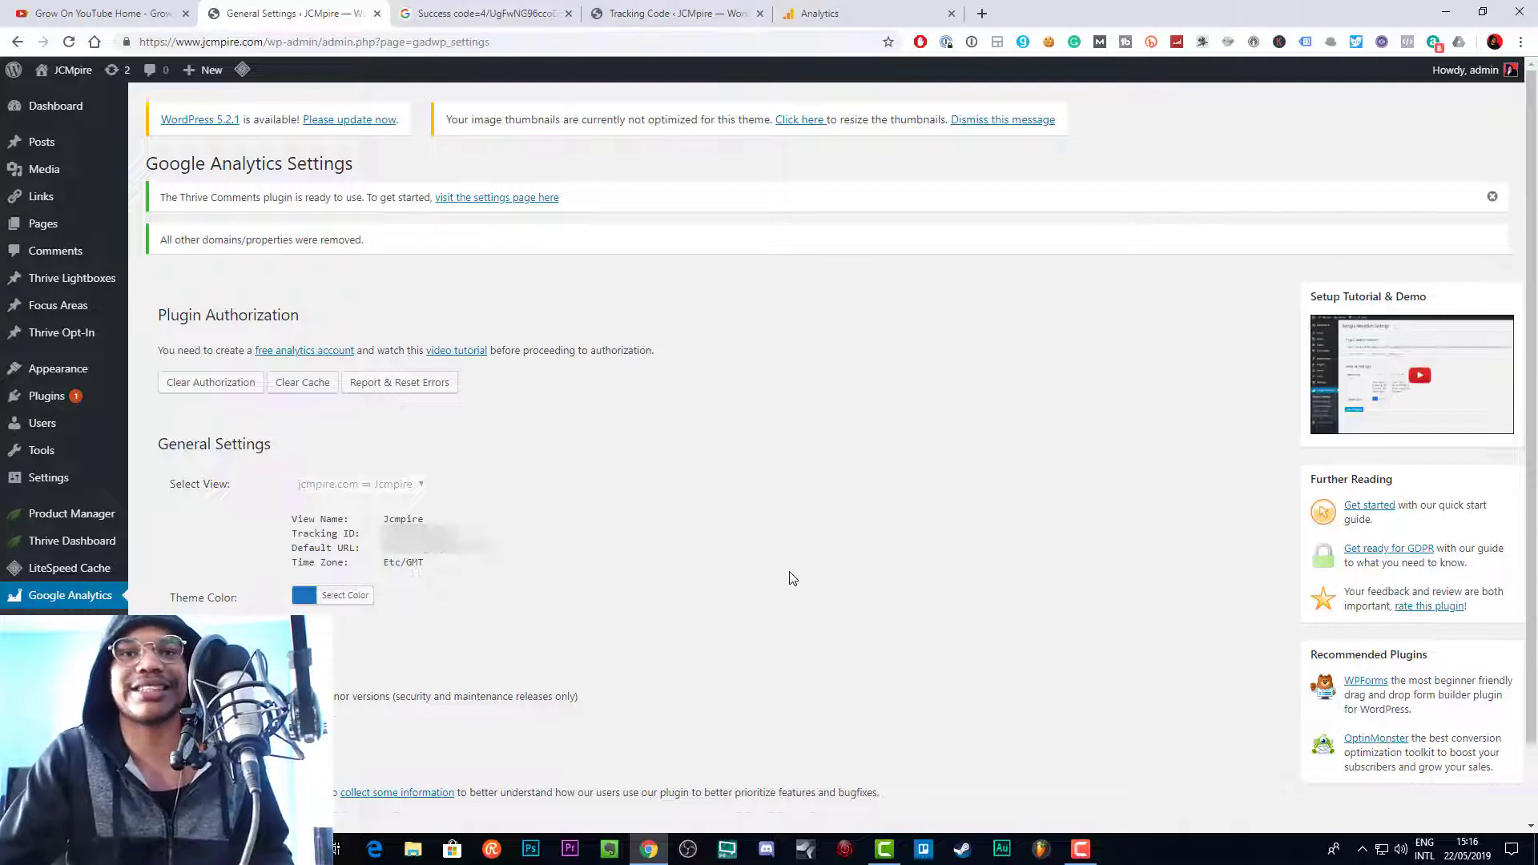
scroll(575, 645, down, 1)
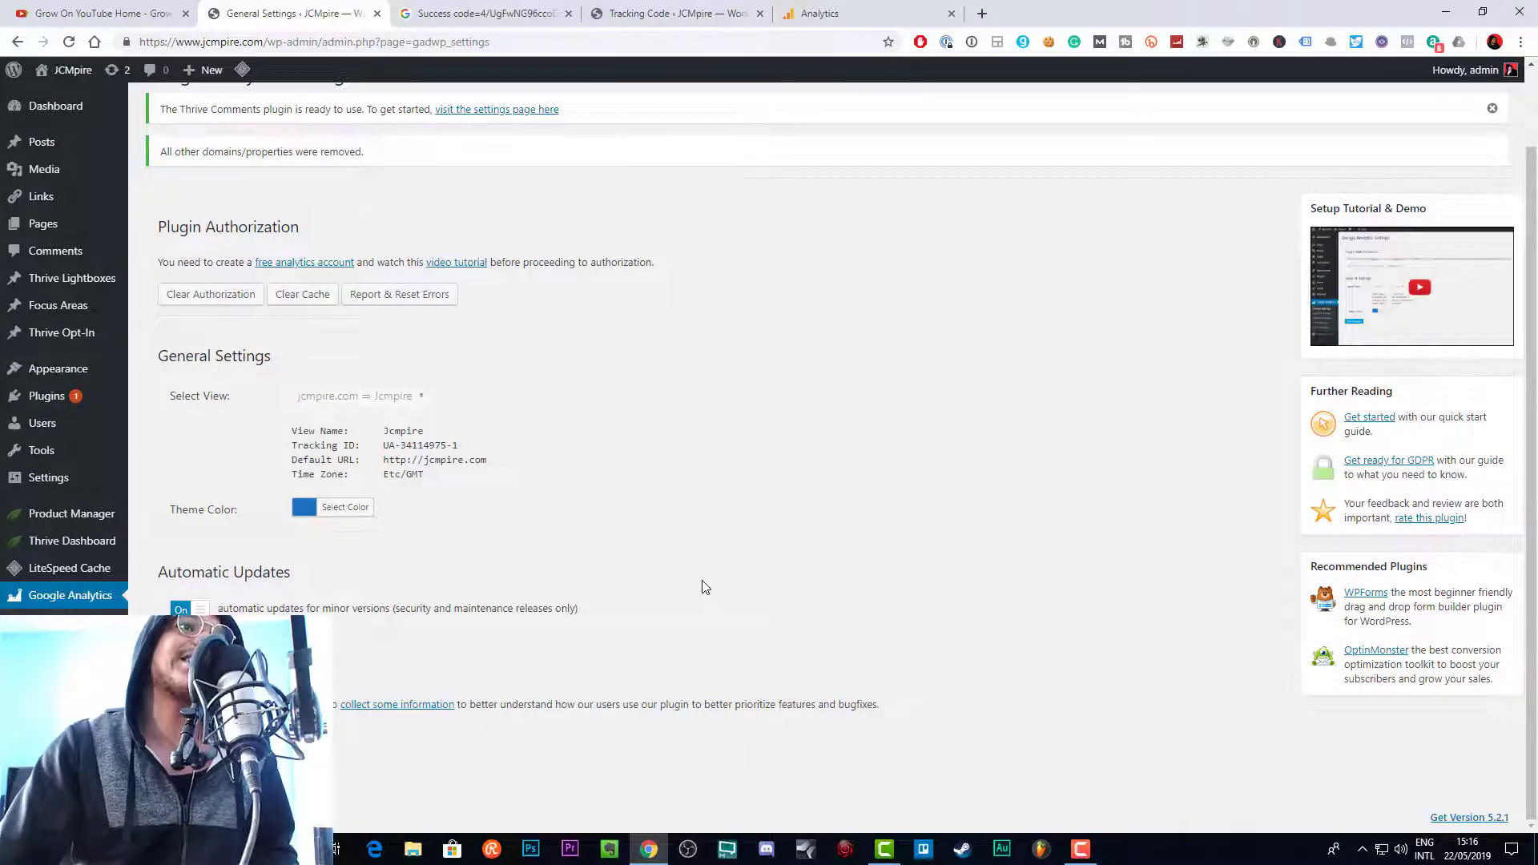
scroll(701, 588, up, 1)
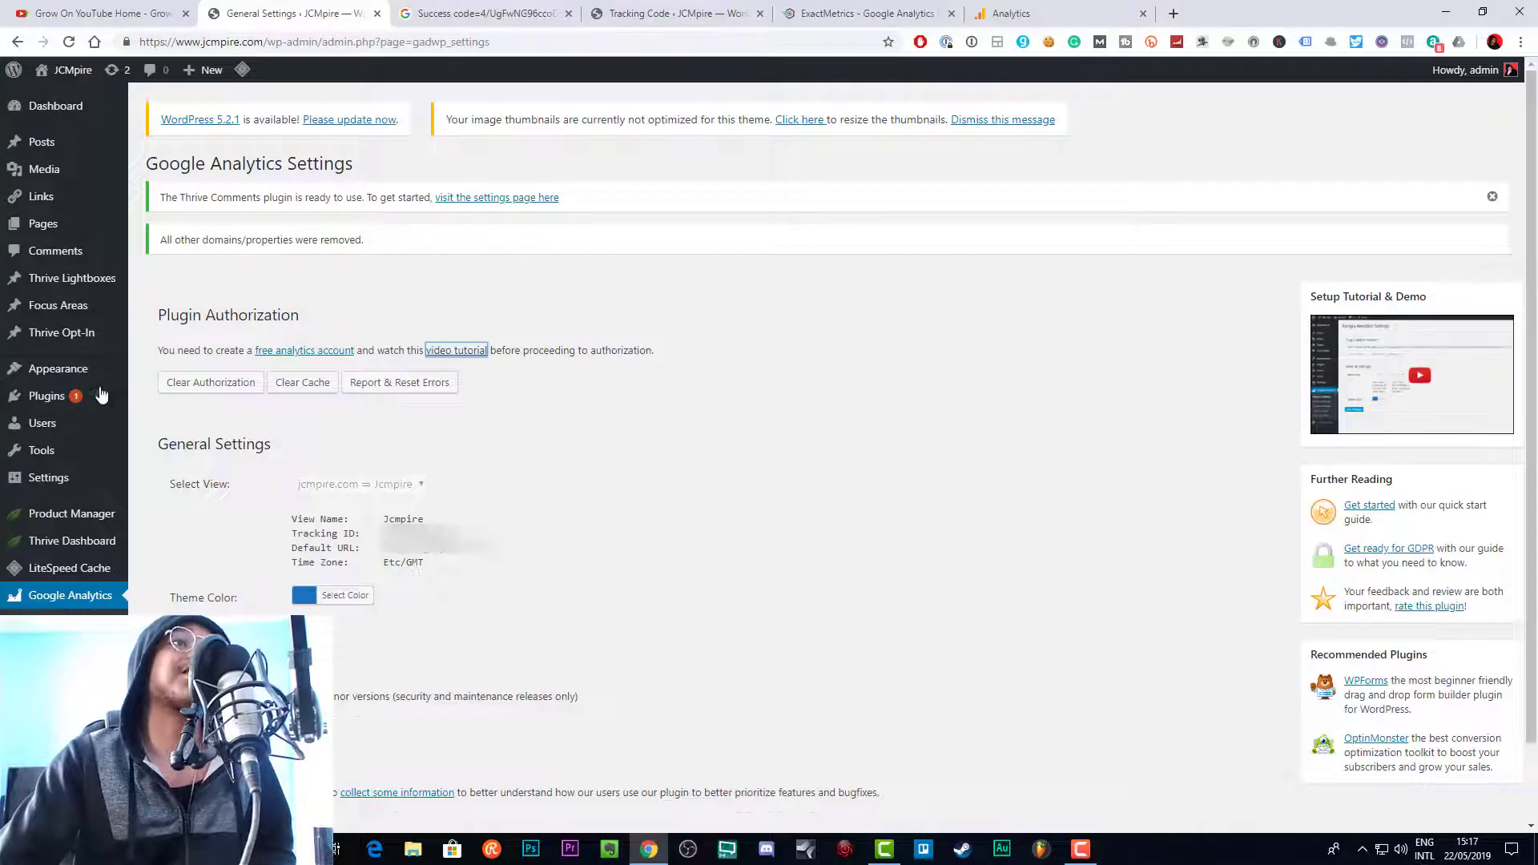
Step: Go to the WordPress dashboard and view the Google Analytics Dashboard widget
click(64, 111)
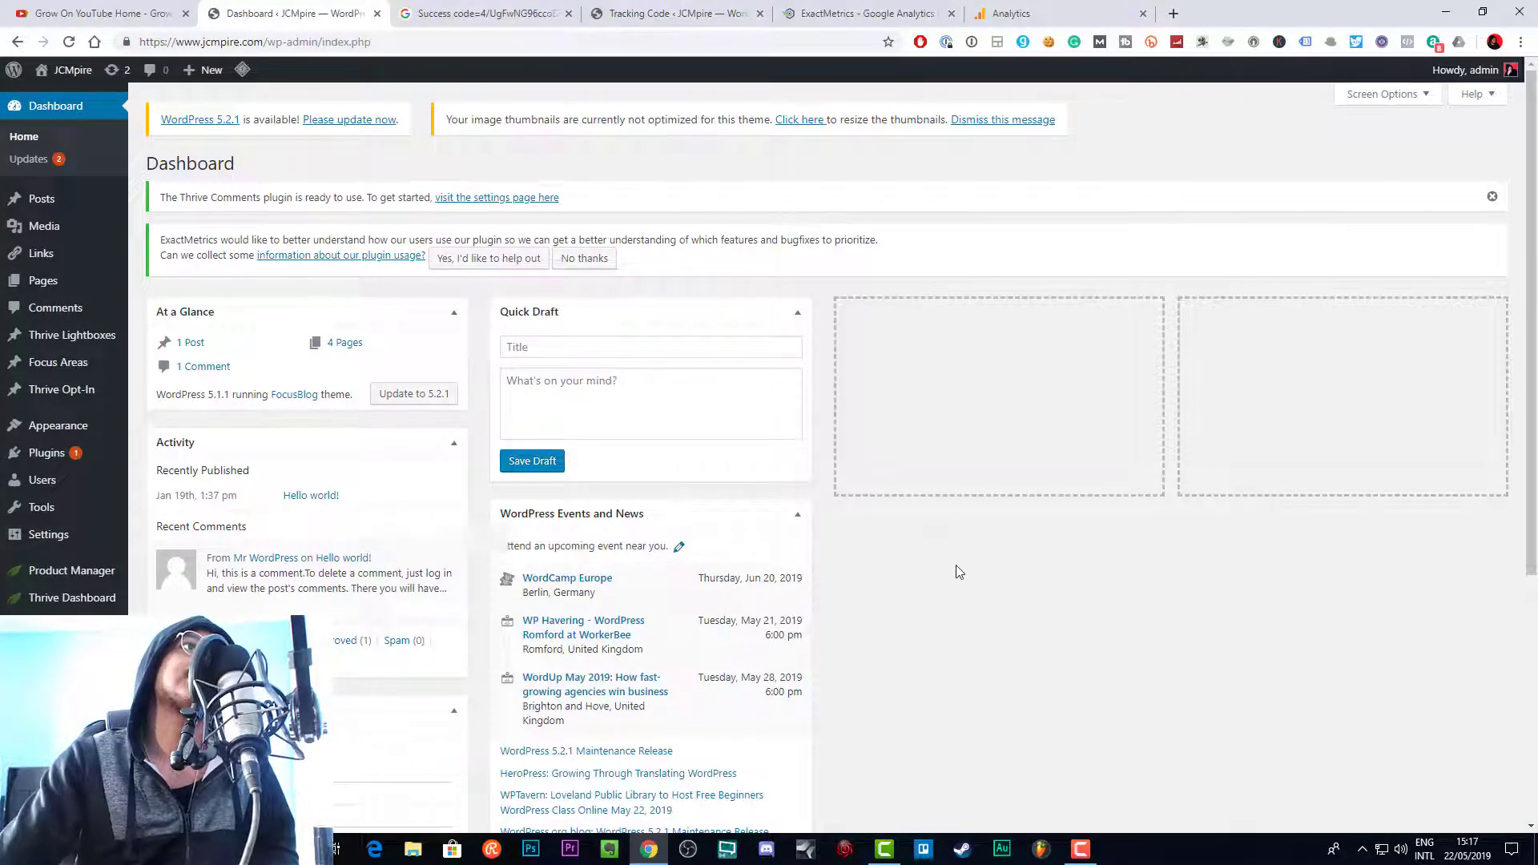
scroll(958, 556, down, 5)
scroll(958, 551, up, 5)
scroll(958, 550, down, 5)
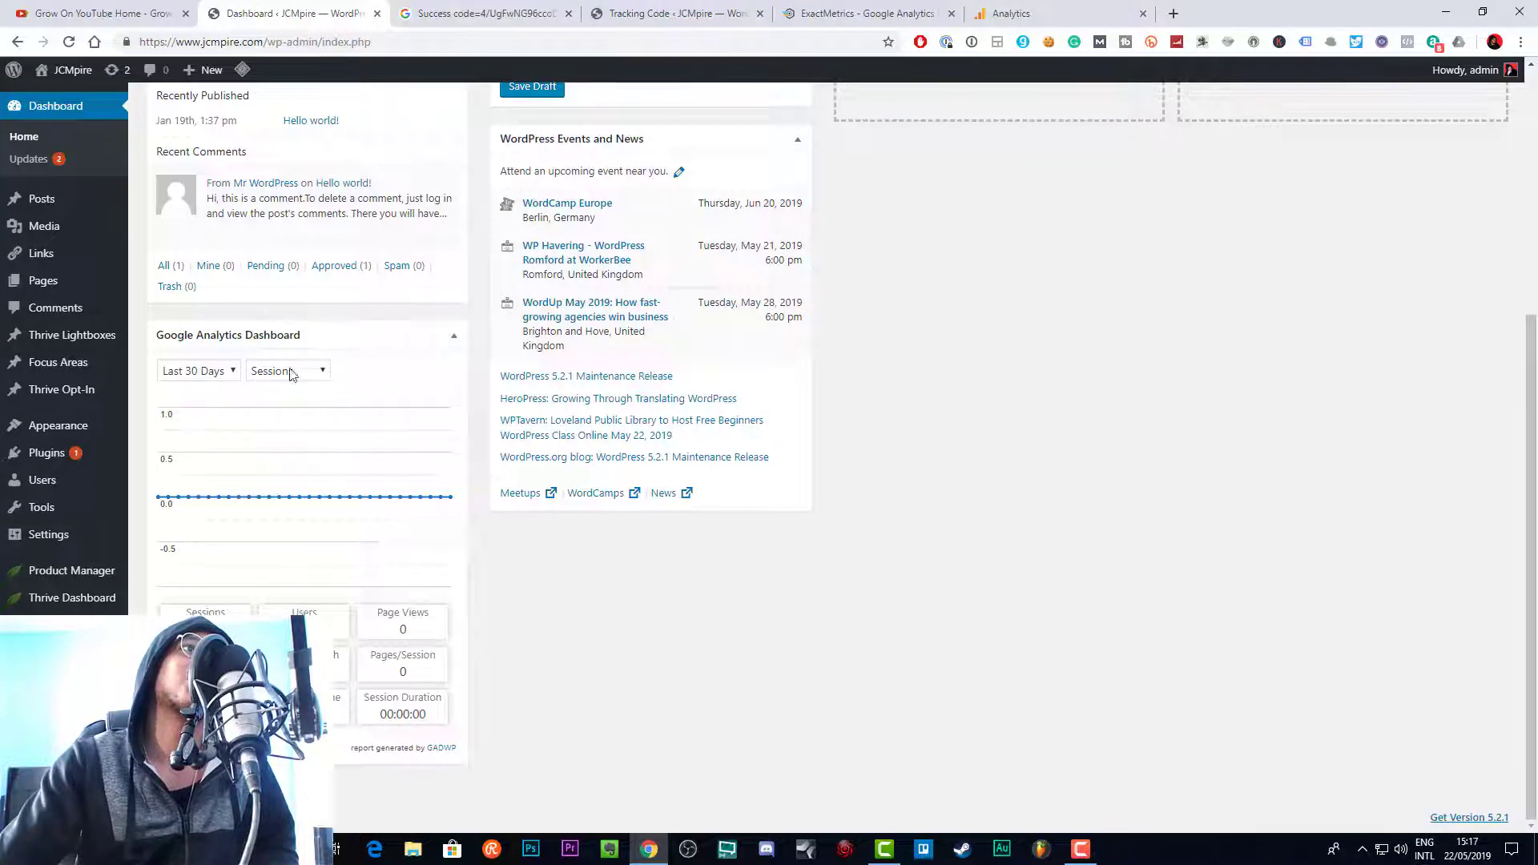
Step: Move the Google Analytics Dashboard widget into the empty dashboard column beside Quick Draft
scroll(303, 479, up, 5)
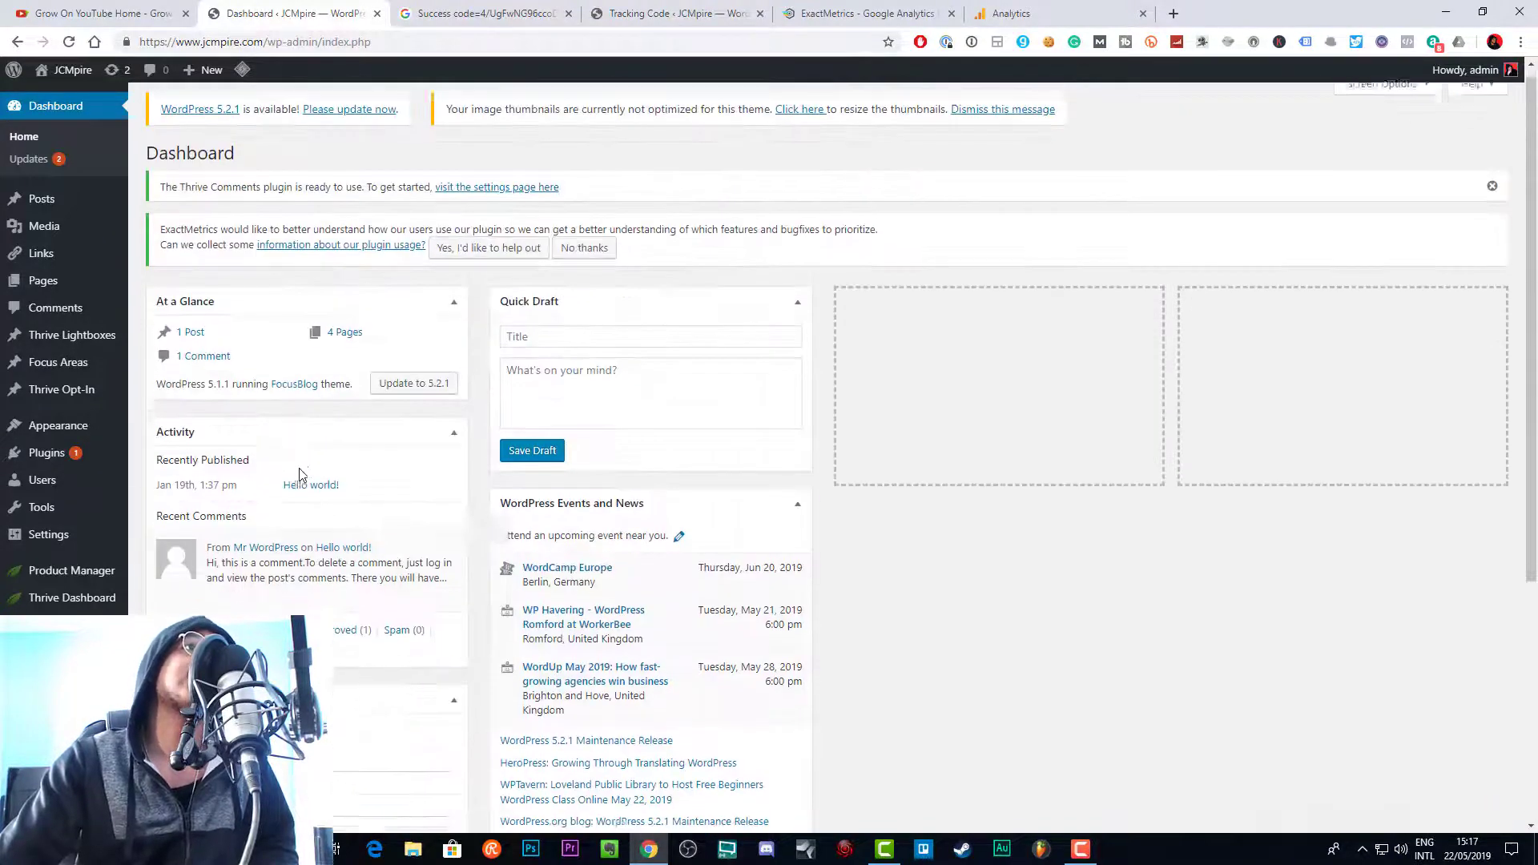
scroll(299, 474, down, 2)
drag(361, 543, 930, 200)
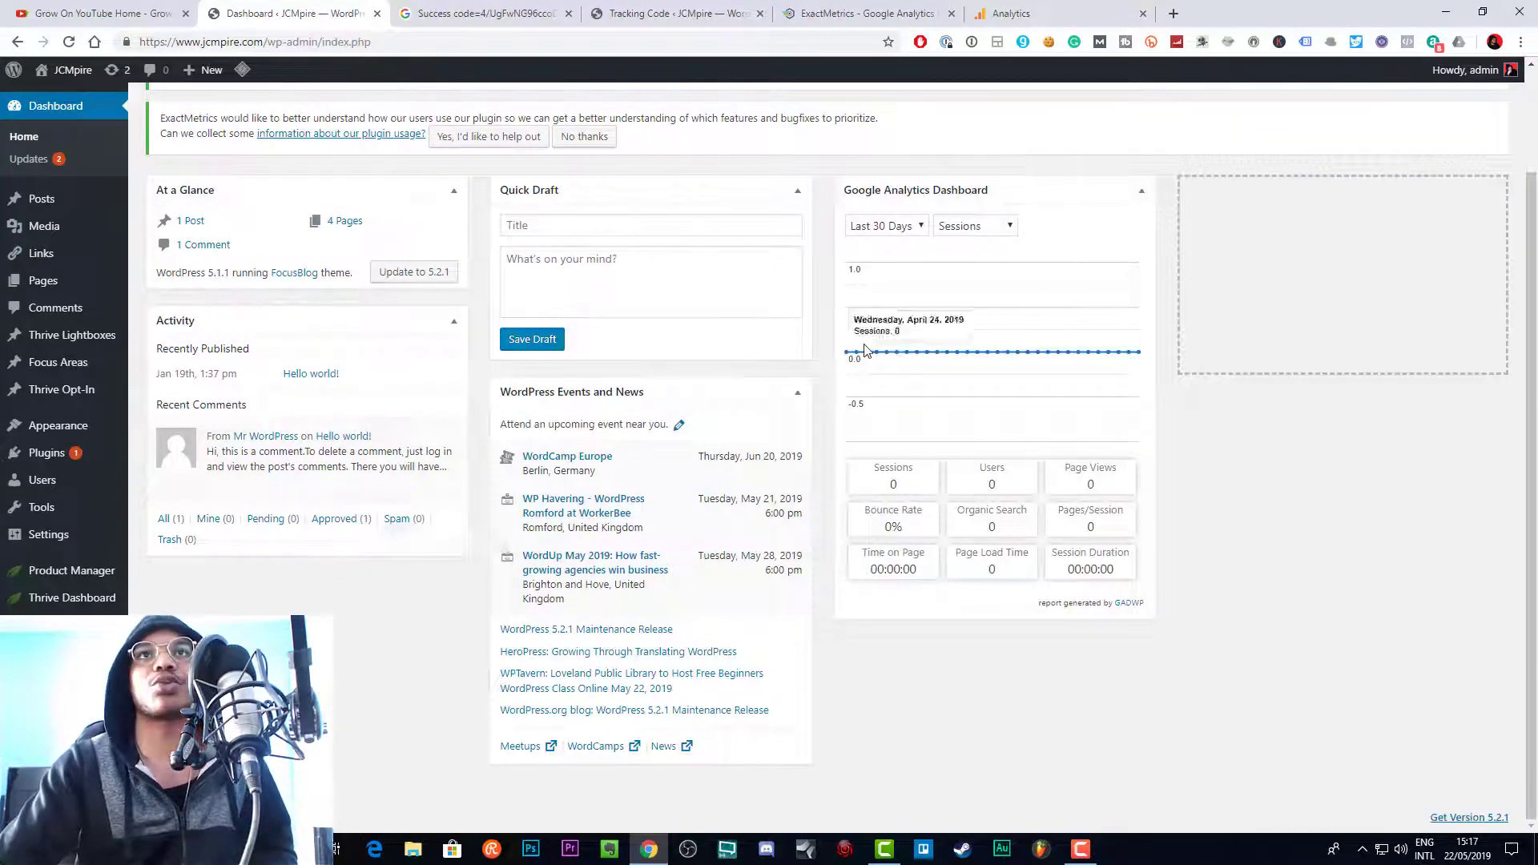
scroll(425, 590, up, 2)
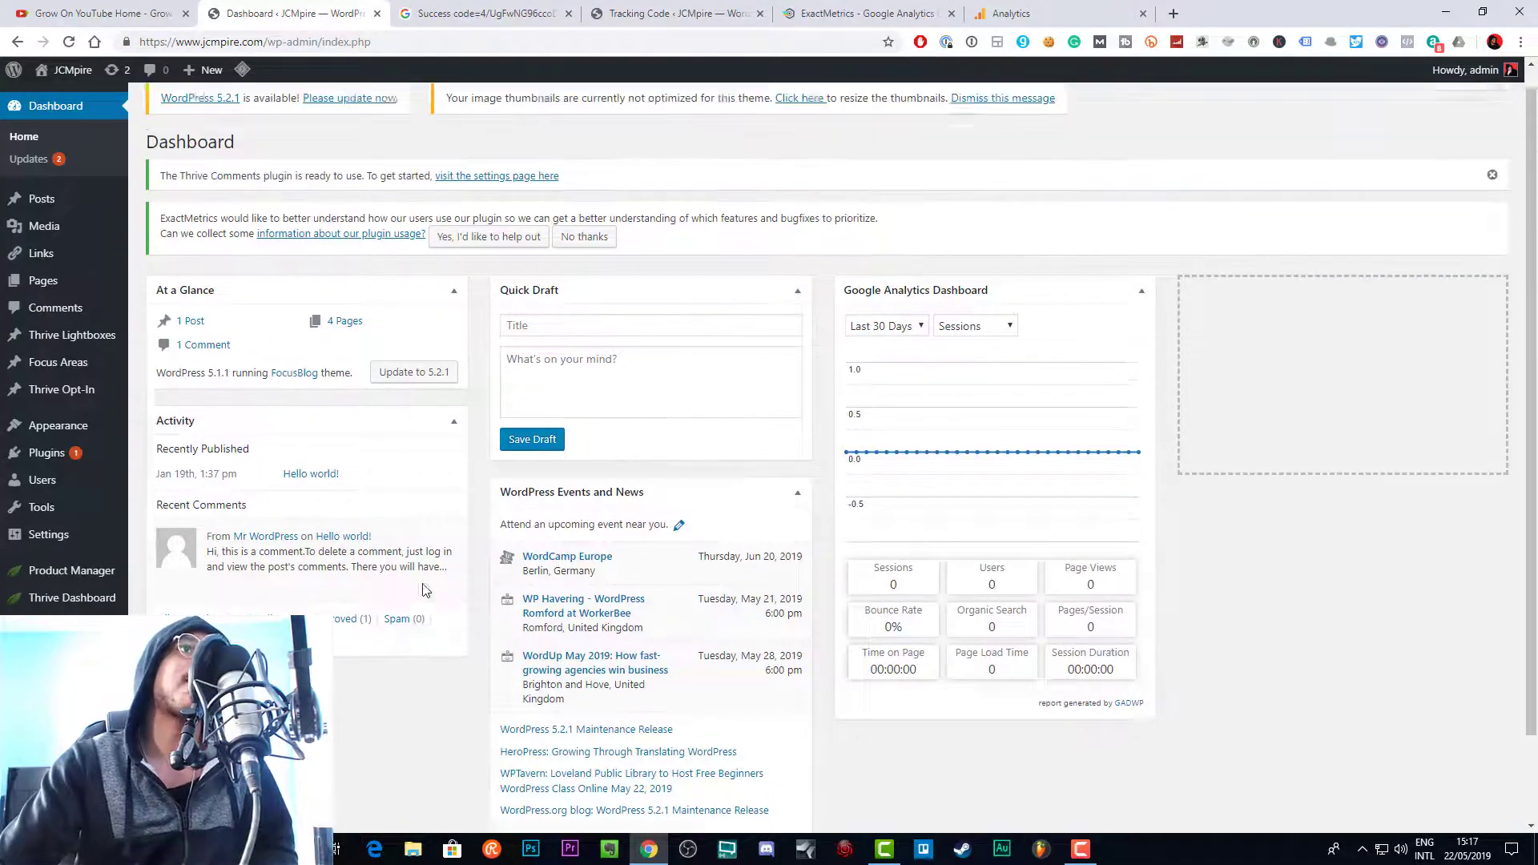
scroll(424, 590, down, 2)
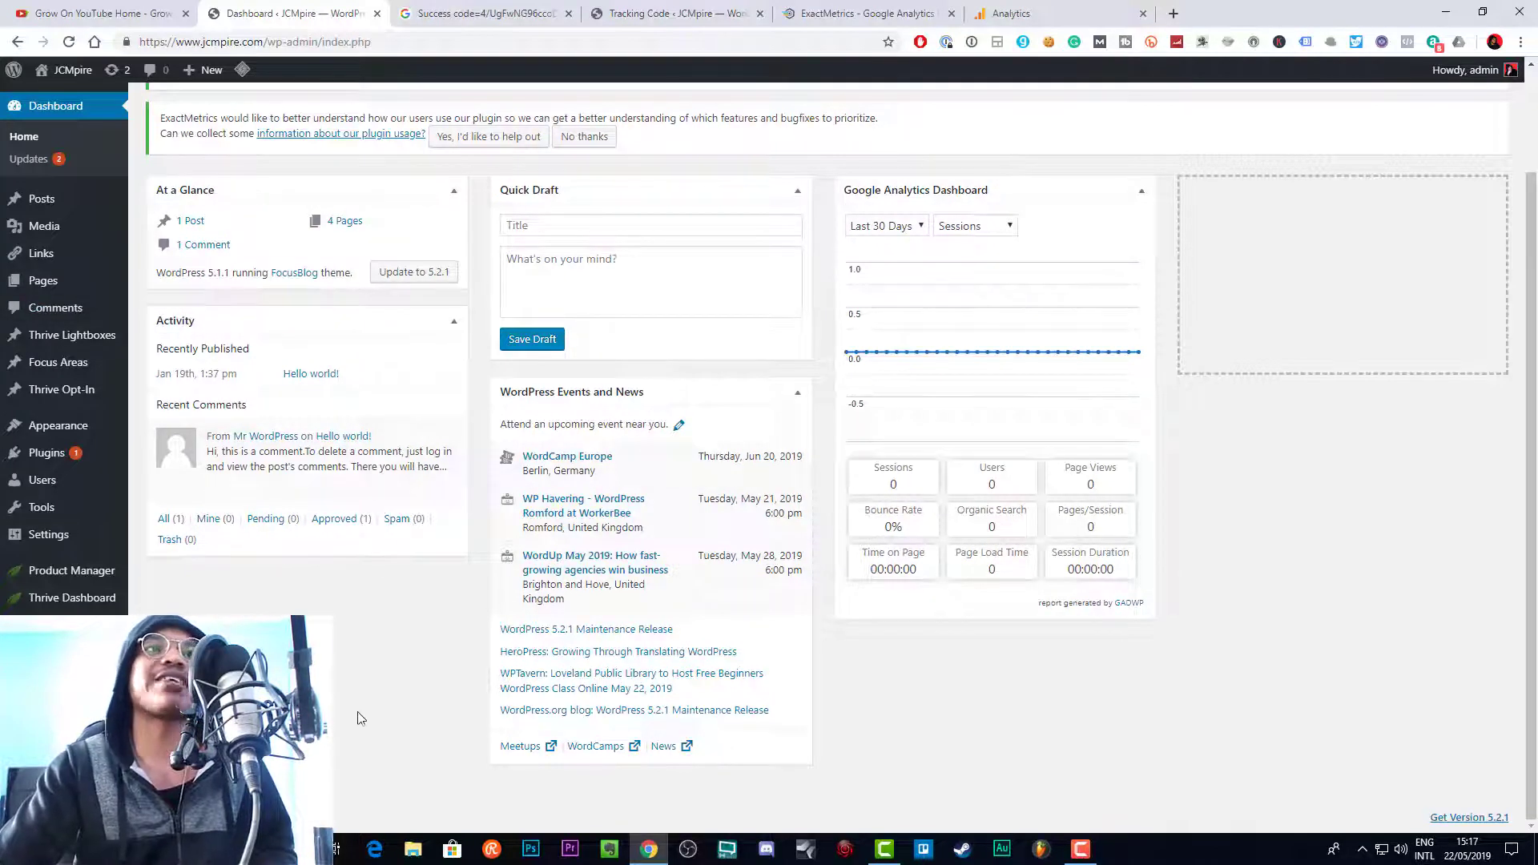
Step: Activate the Jetpack by WordPress.com plugin from the installed plugins and start its setup
click(45, 454)
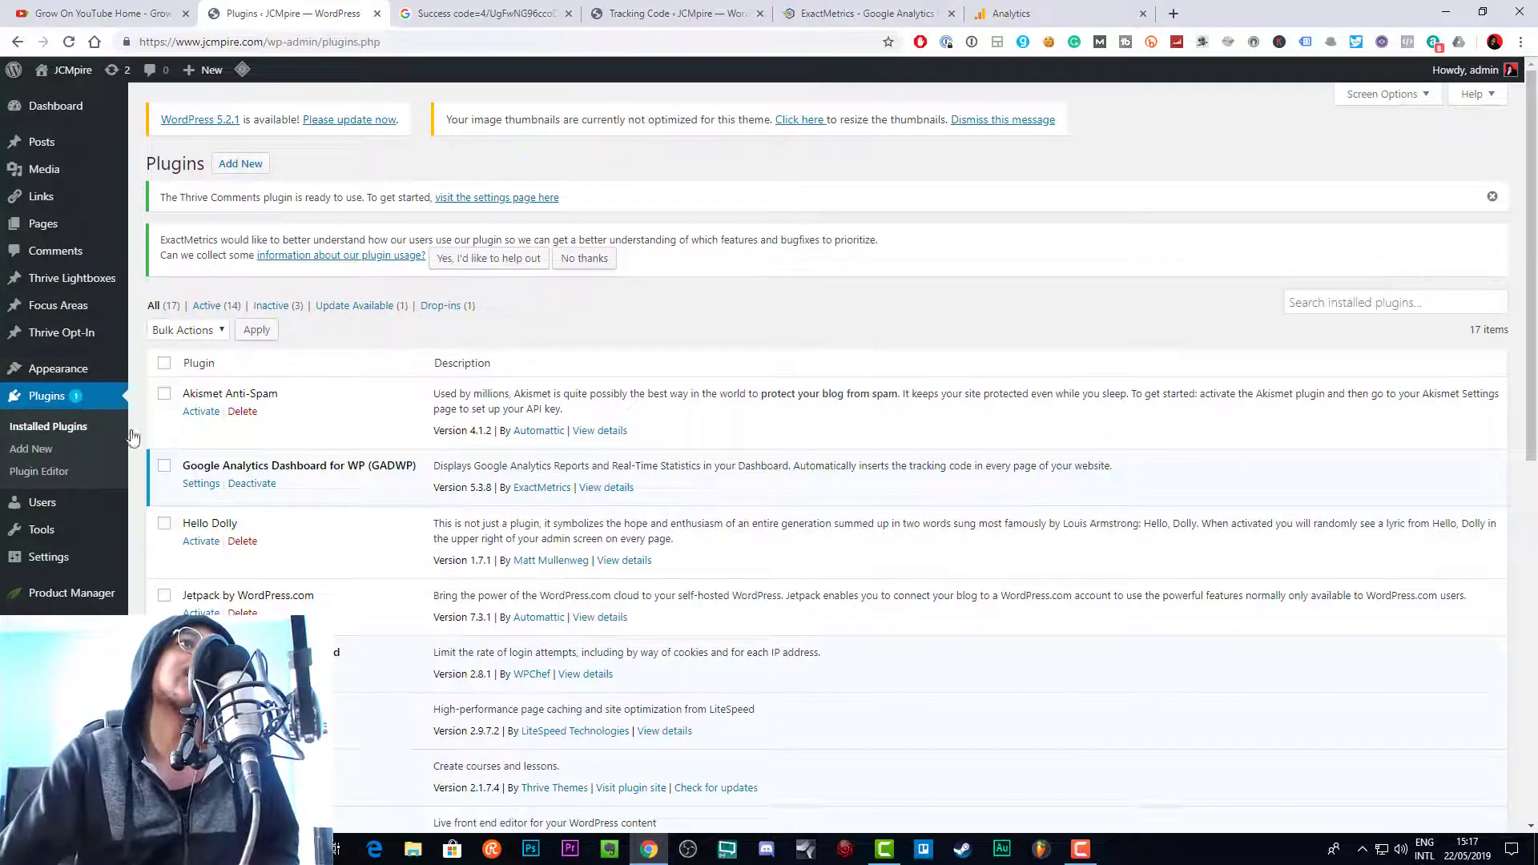
click(200, 613)
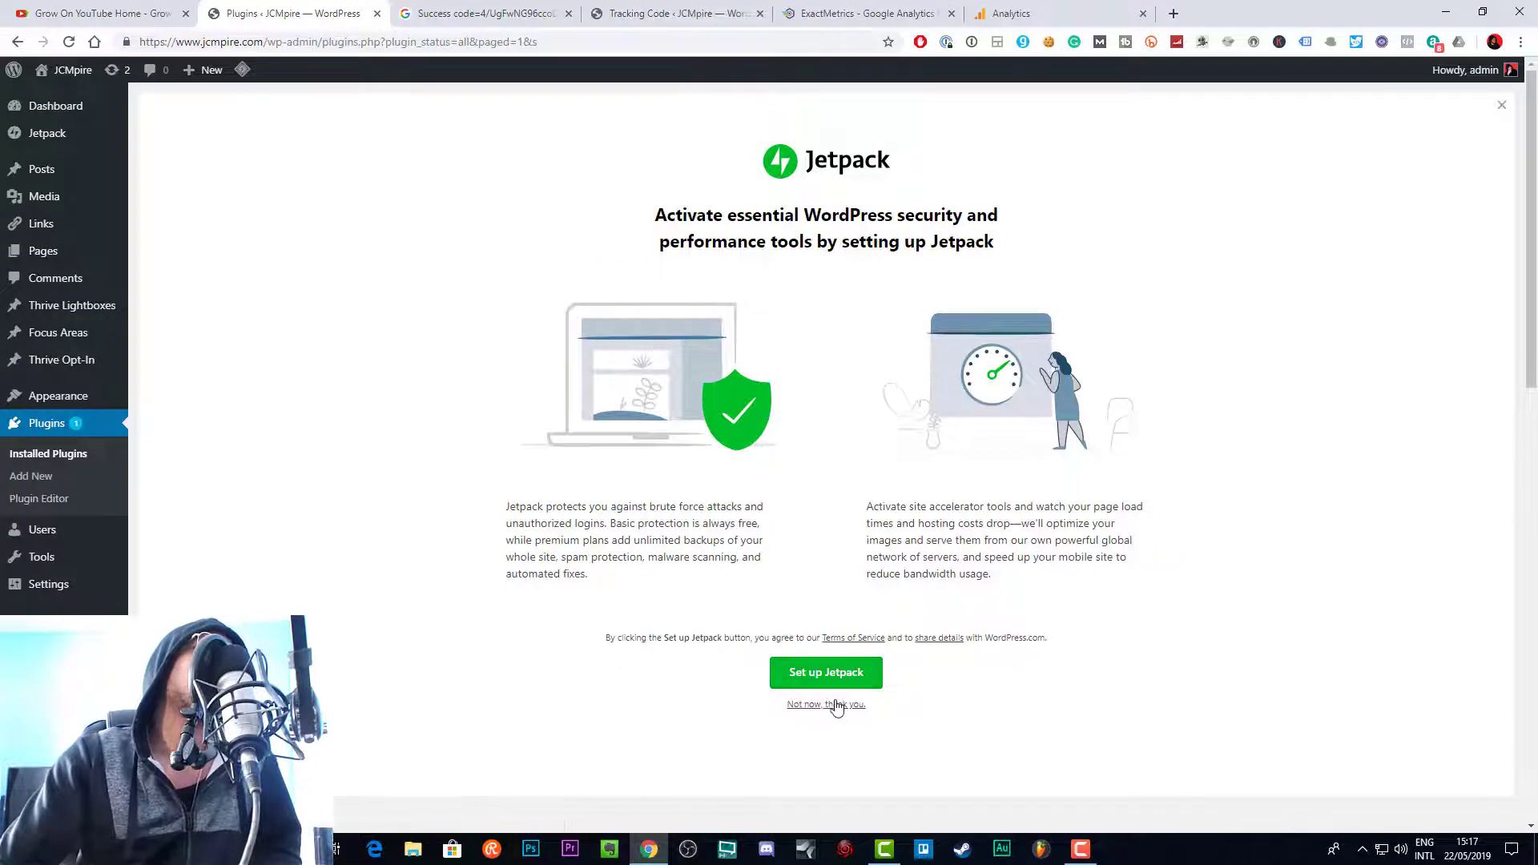
click(815, 673)
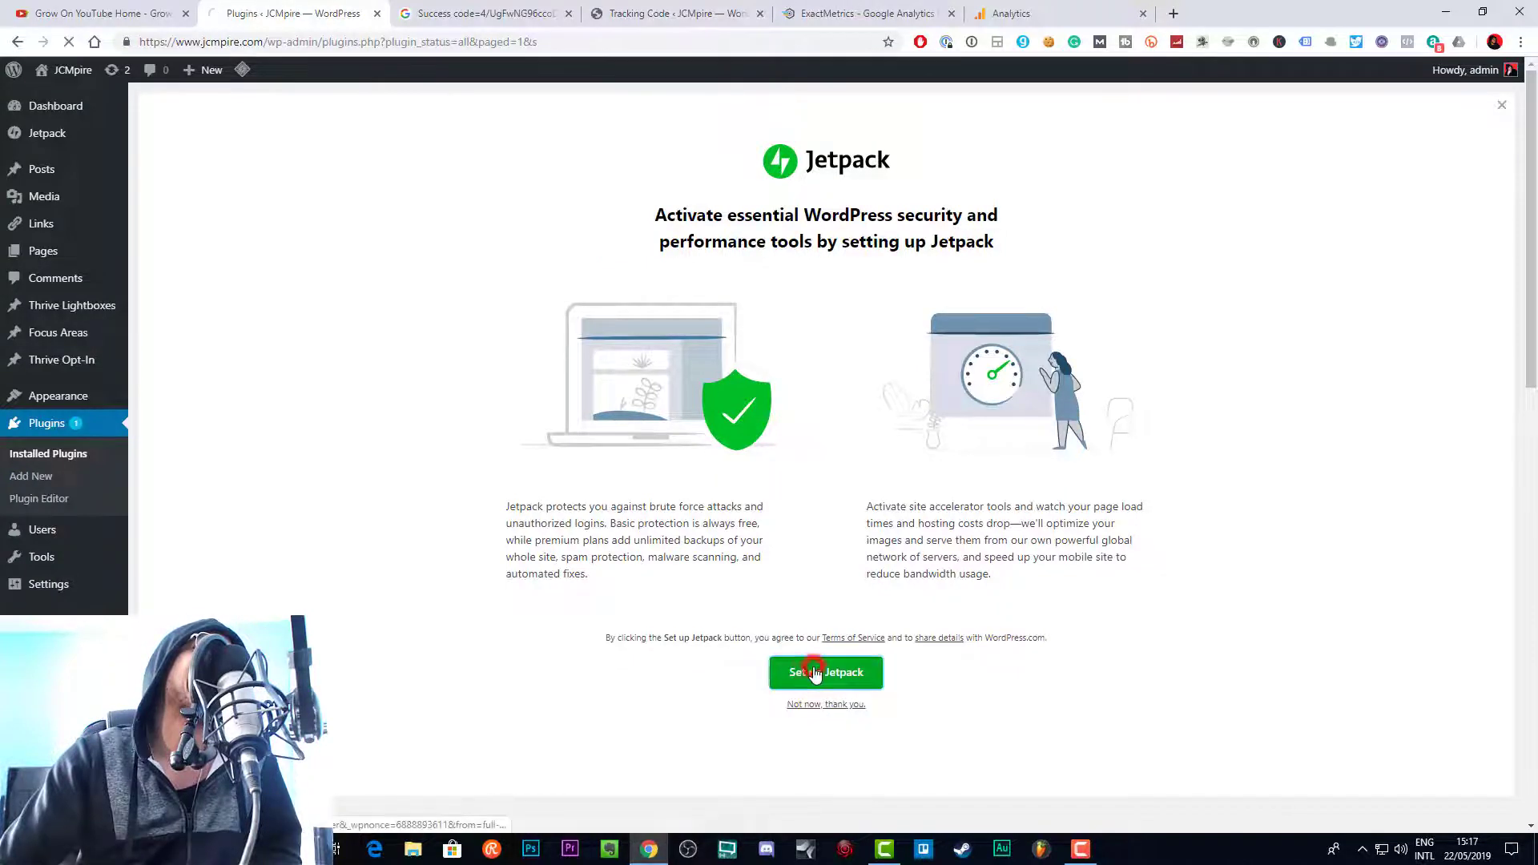